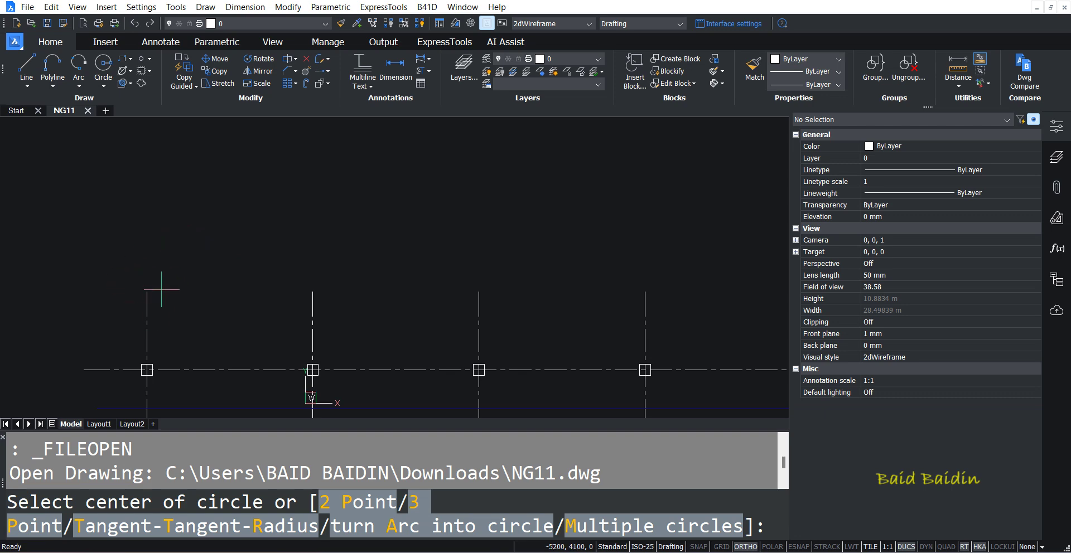
Step: Draw a circle of radius 200 centred on the upper endpoint of the leftmost vertical grid line
text(ens)
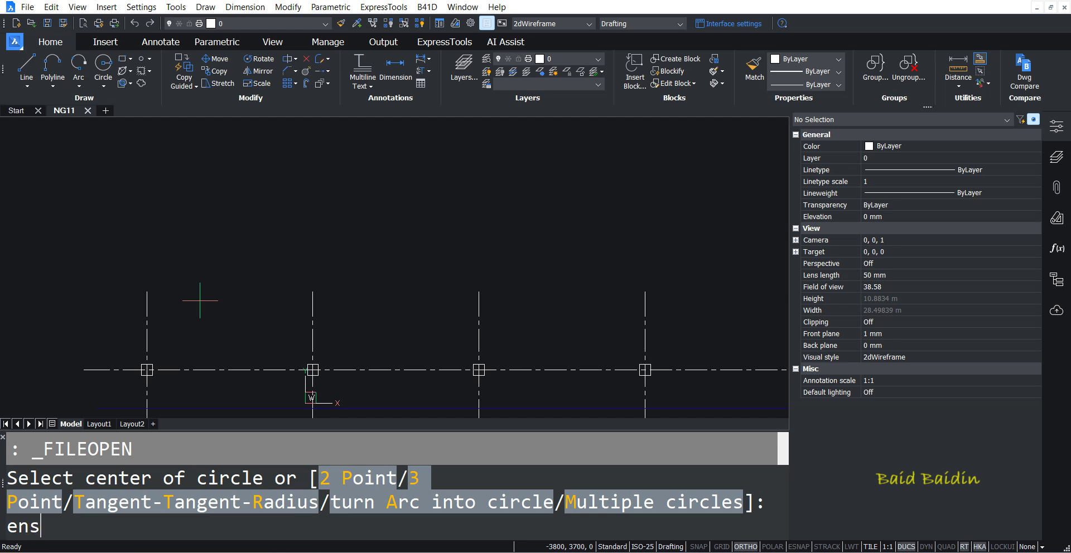
key(BackSpace)
text(d)
key(Return)
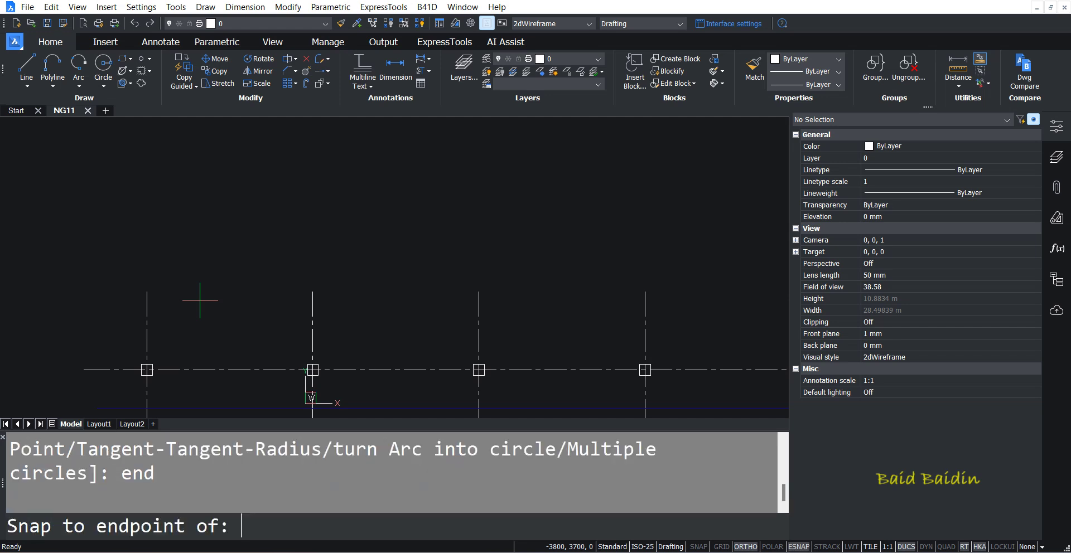
click(146, 291)
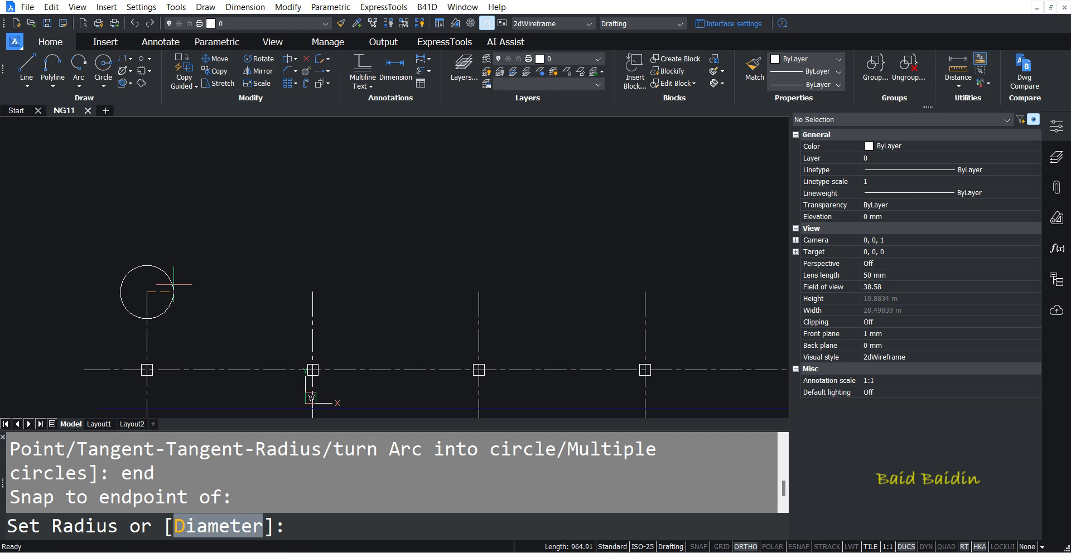
text(200)
key(Return)
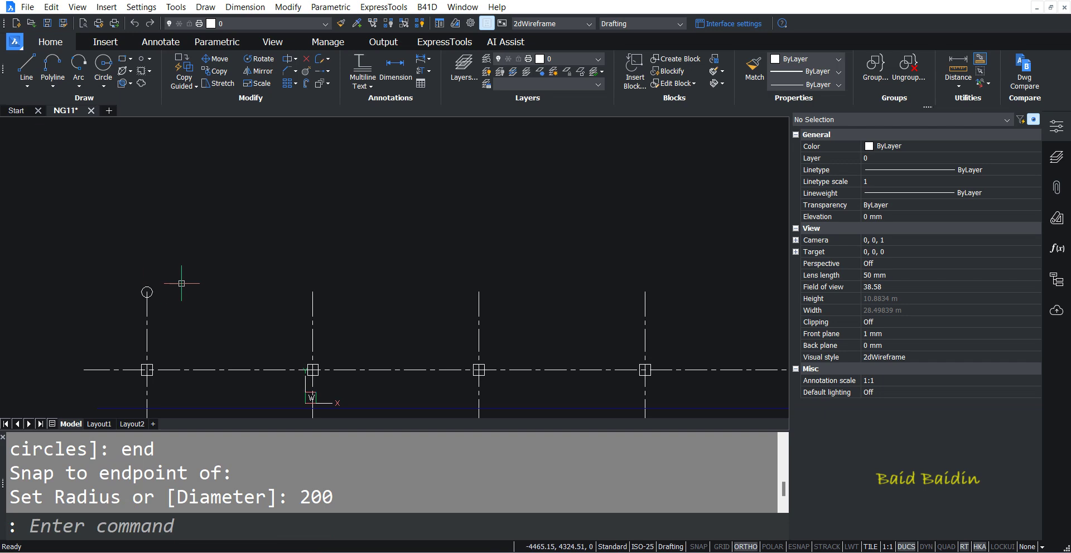
Step: Place the single-line text "1" at the circle's centre, with Middle Center justification, height 250 and rotation 0
scroll(147, 292, up, 4)
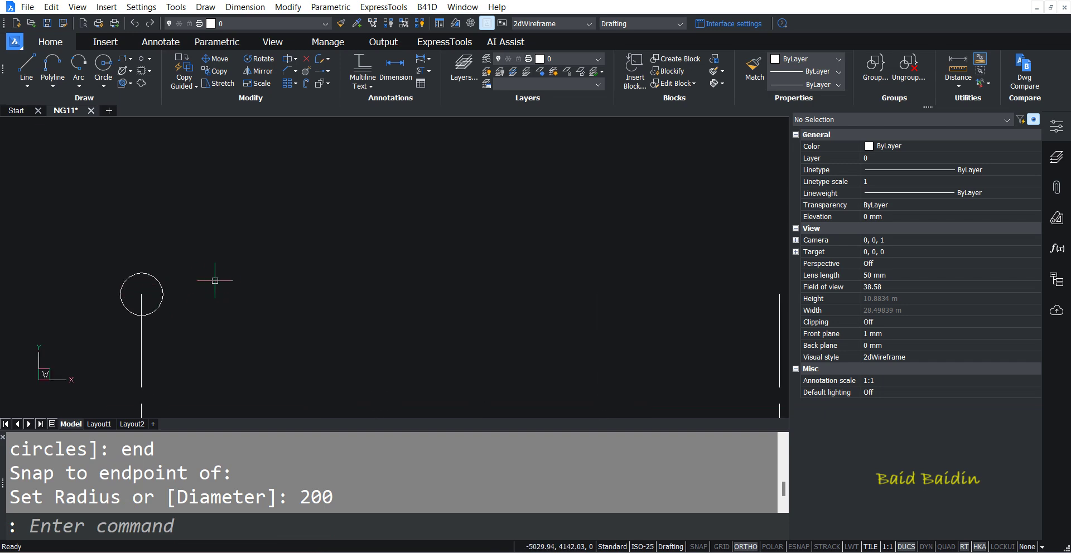
text(TEXT)
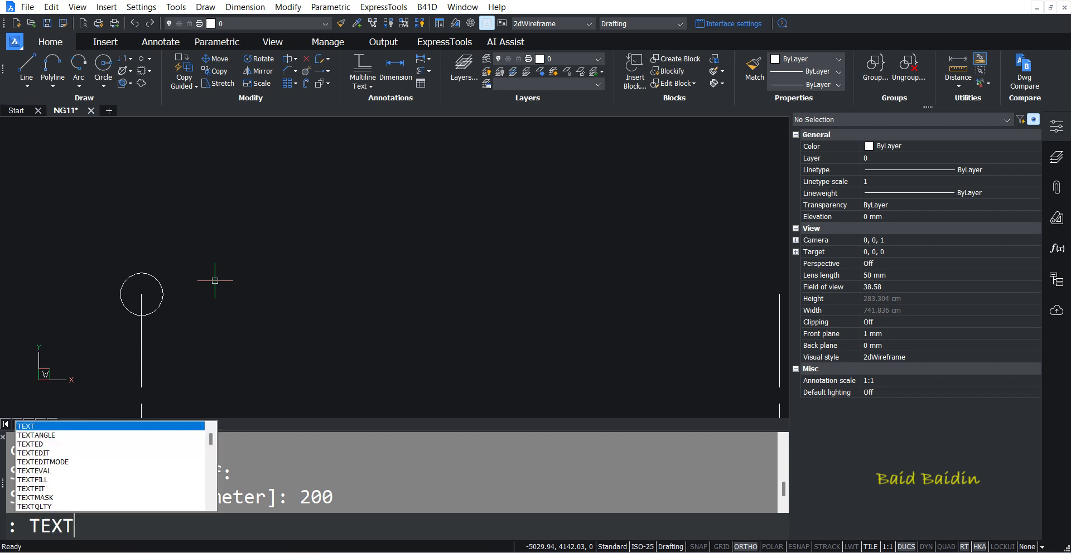
key(Return)
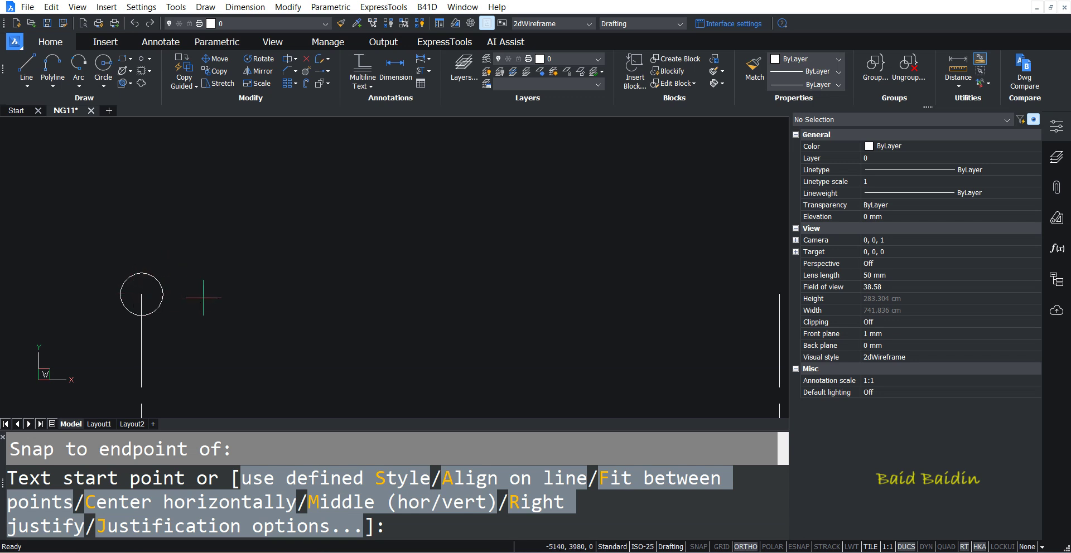
text(j)
key(Return)
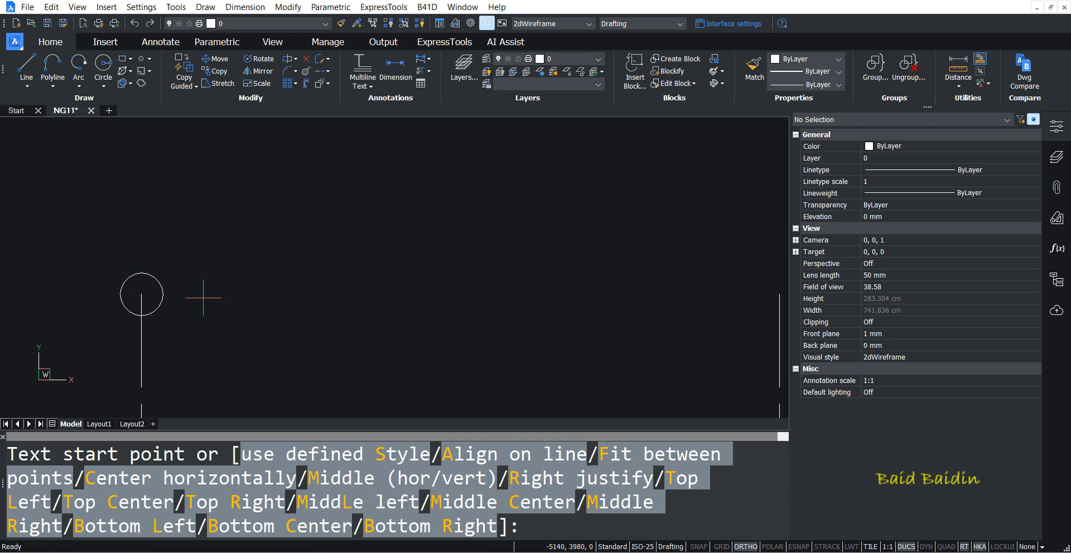
text(mc)
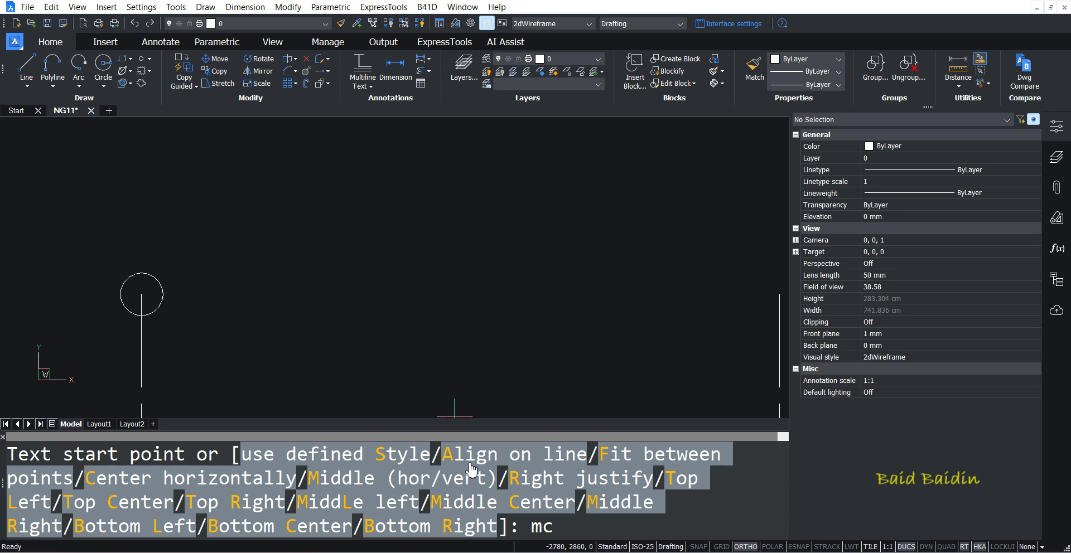
key(Return)
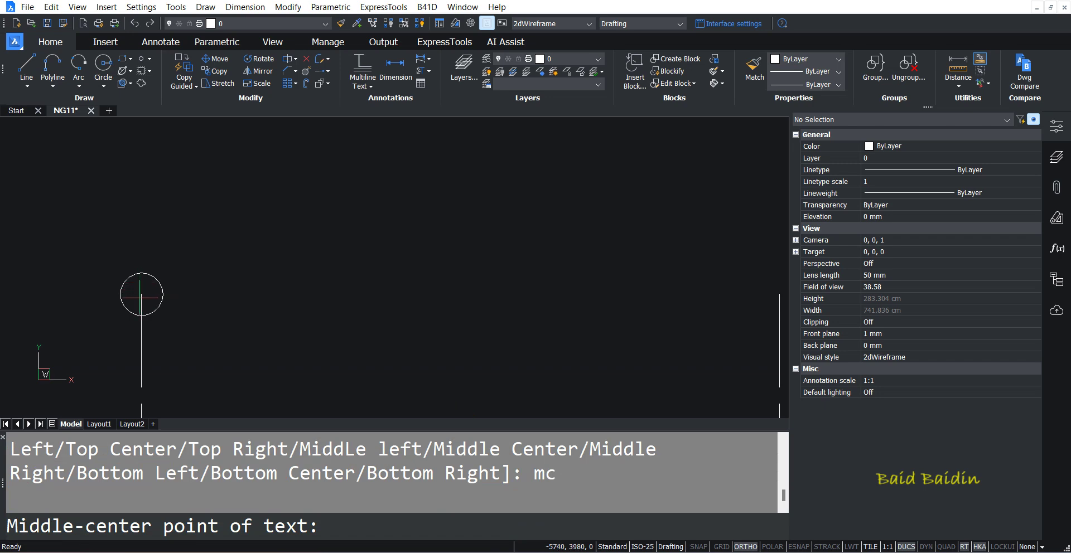
text(end)
key(Return)
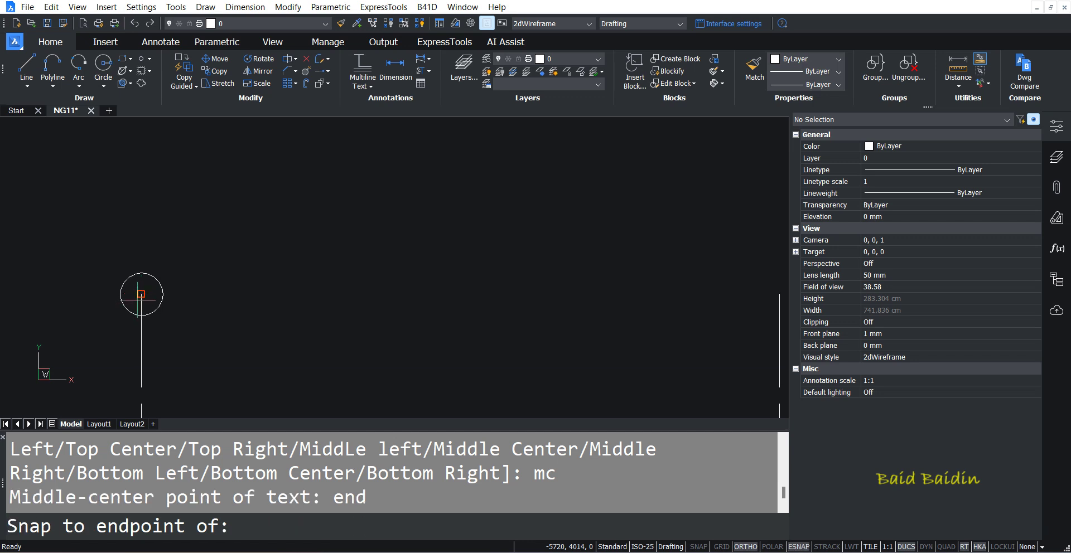
click(141, 294)
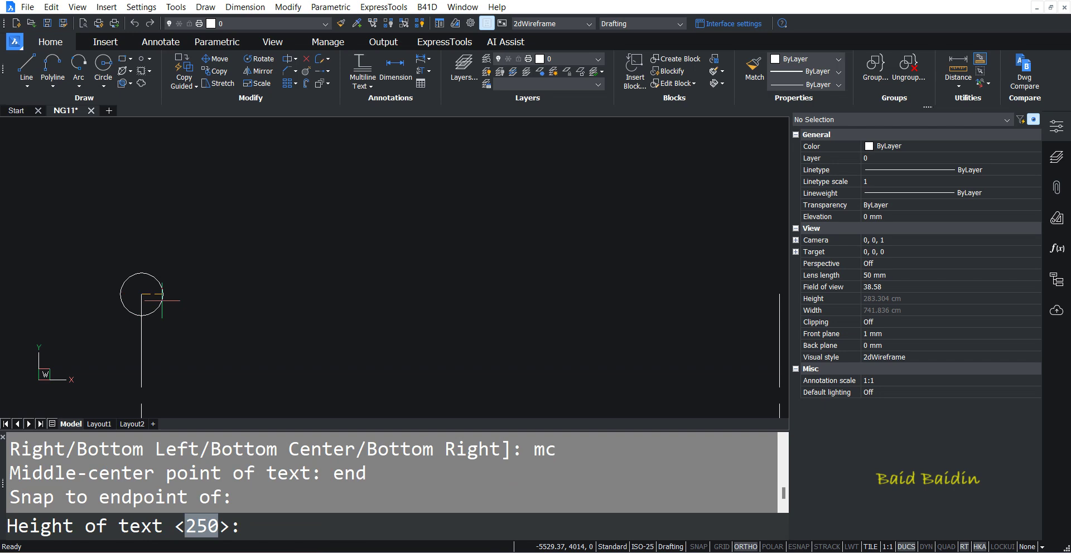
text(250)
key(Return)
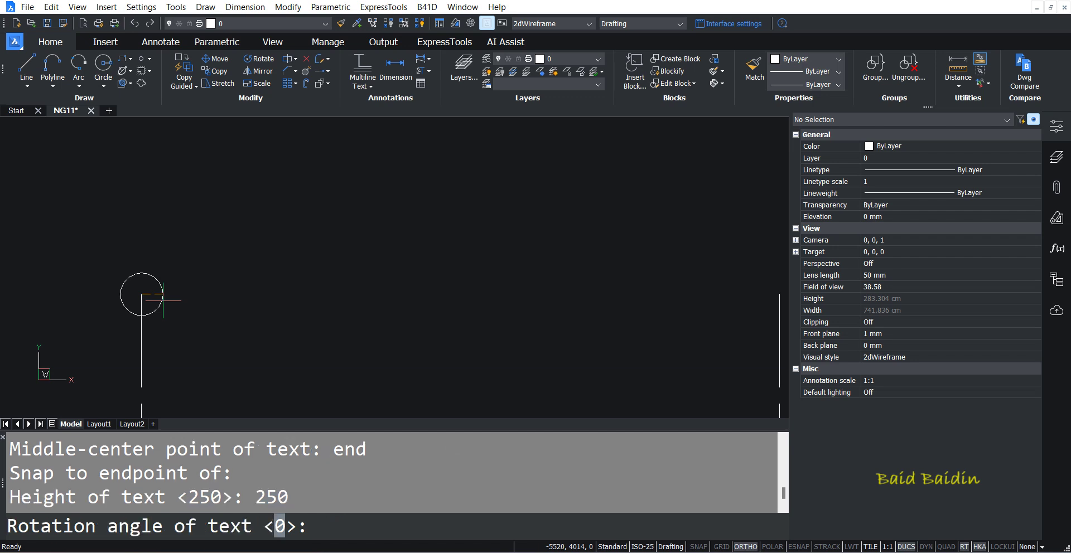
key(Return)
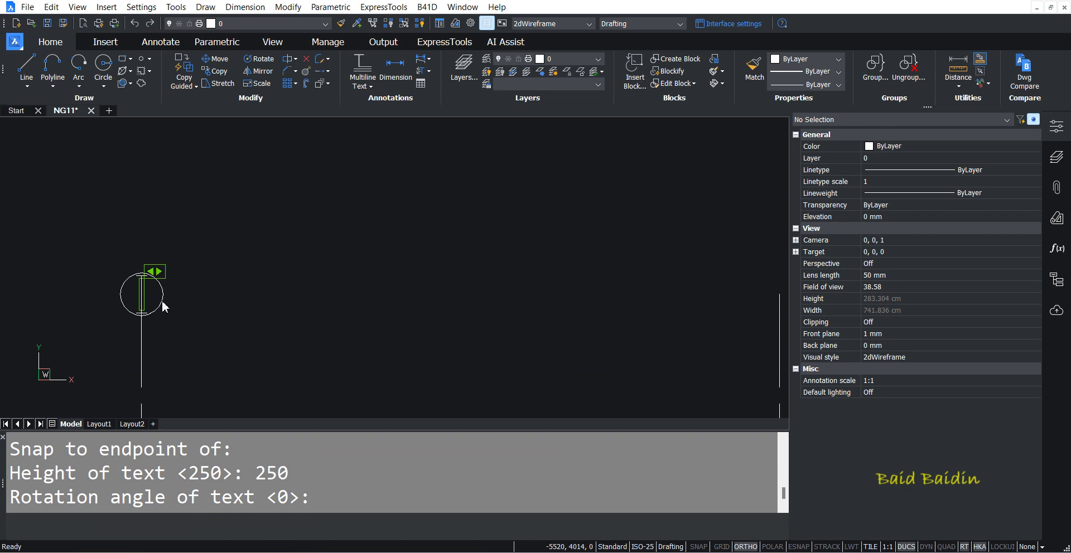
key(Return)
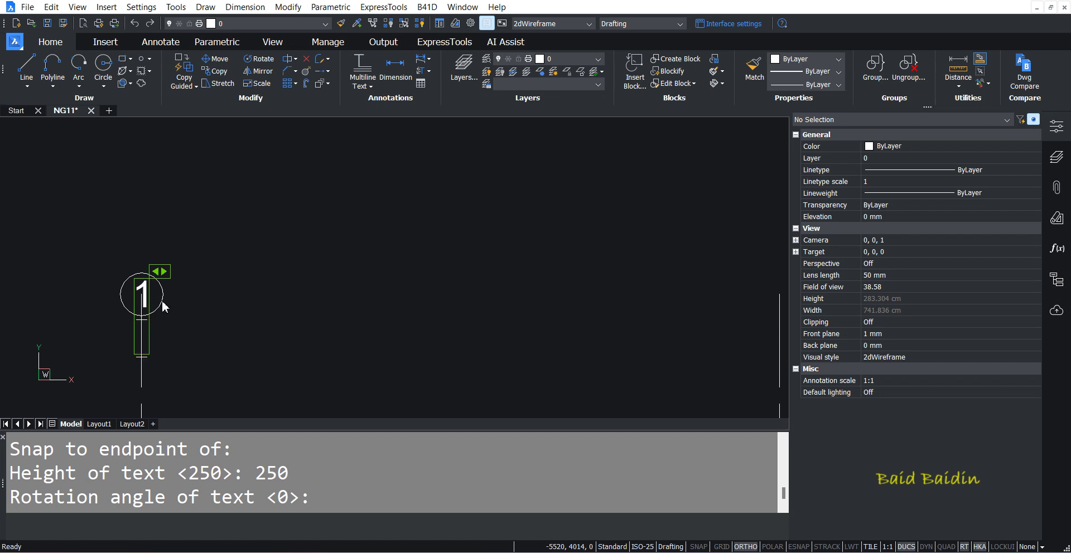
key(Return)
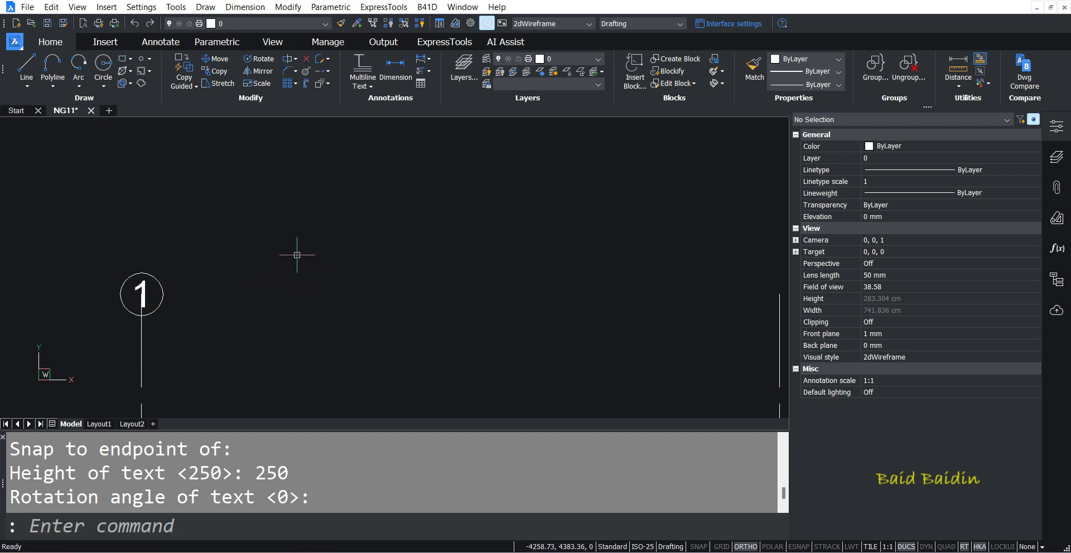
Step: Move the circle and its number from the circle's lower quadrant to the upper endpoint of the first grid line
text(m)
key(Return)
click(179, 270)
click(139, 293)
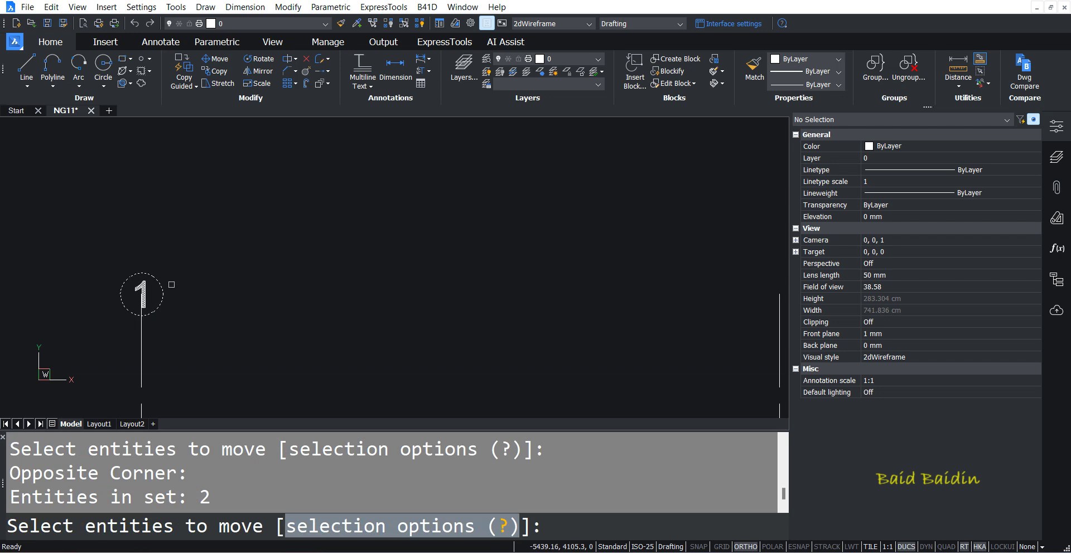
scroll(178, 287, up, 3)
key(Return)
text(q)
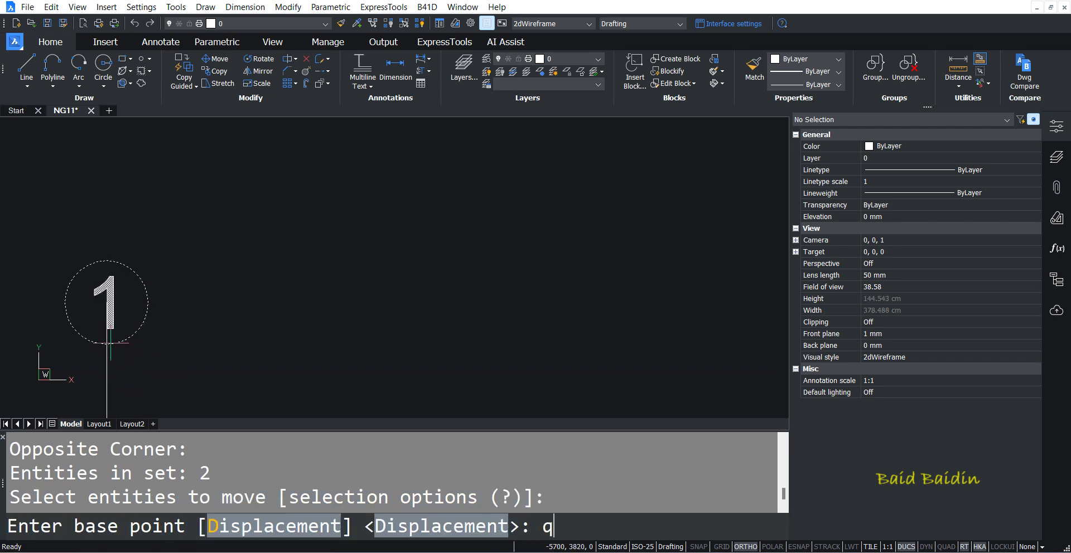
text(ua)
key(Return)
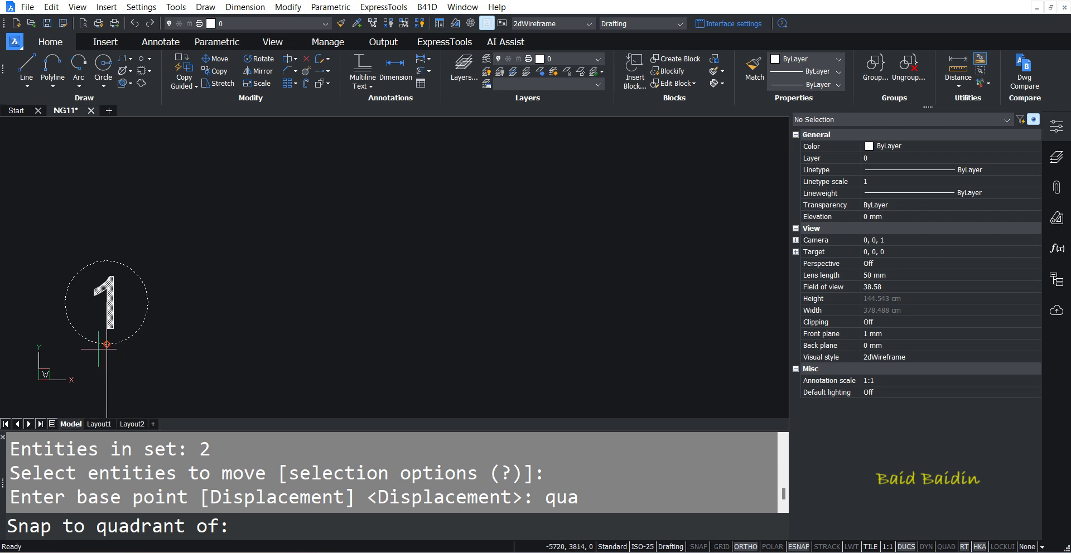
click(107, 344)
text(end)
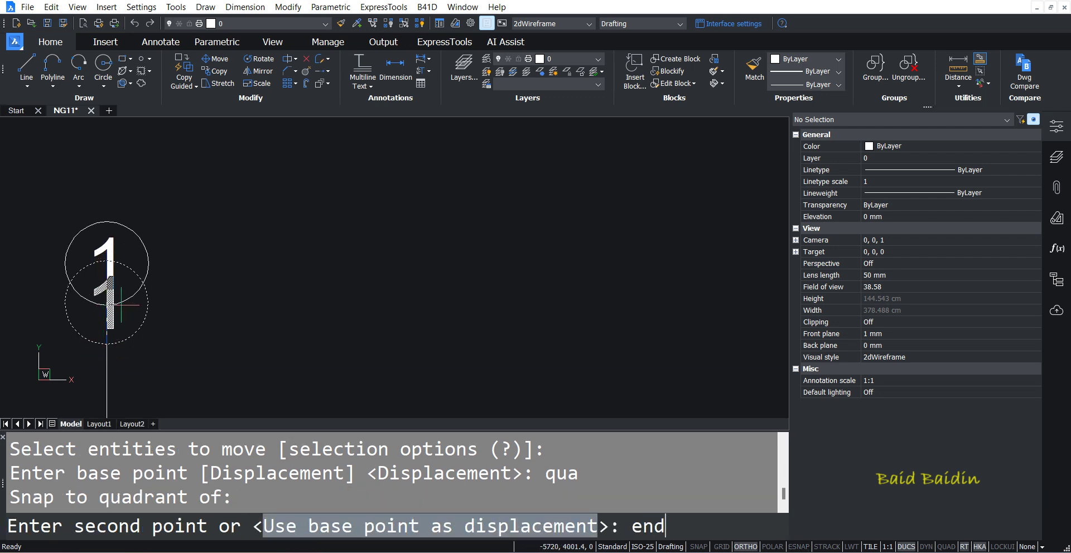
key(Return)
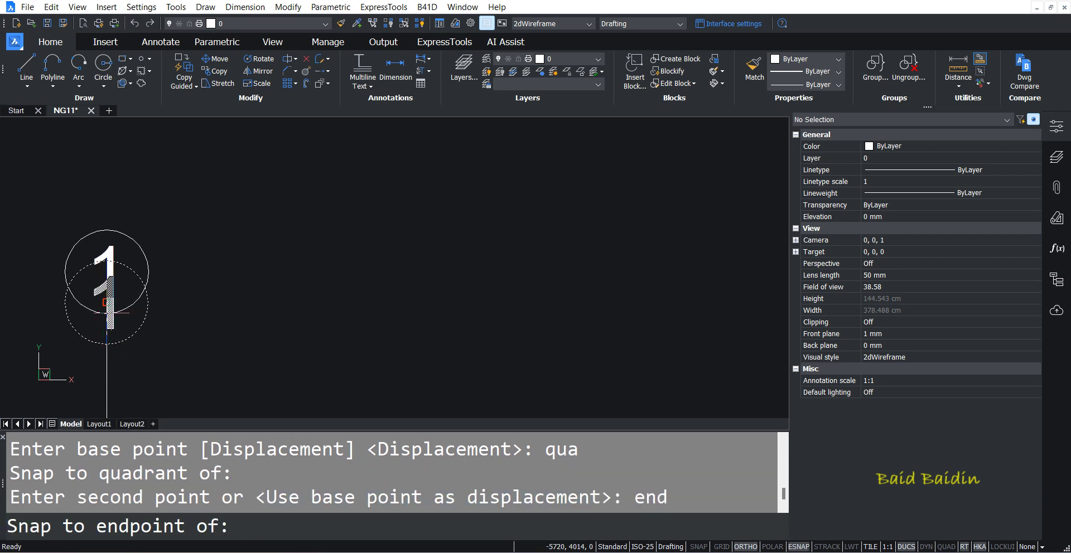
click(107, 305)
Step: Copy the numbered bubble from the first grid line's upper endpoint to the second grid line's upper endpoint
scroll(153, 252, down, 3)
scroll(153, 253, down, 1)
text(cp)
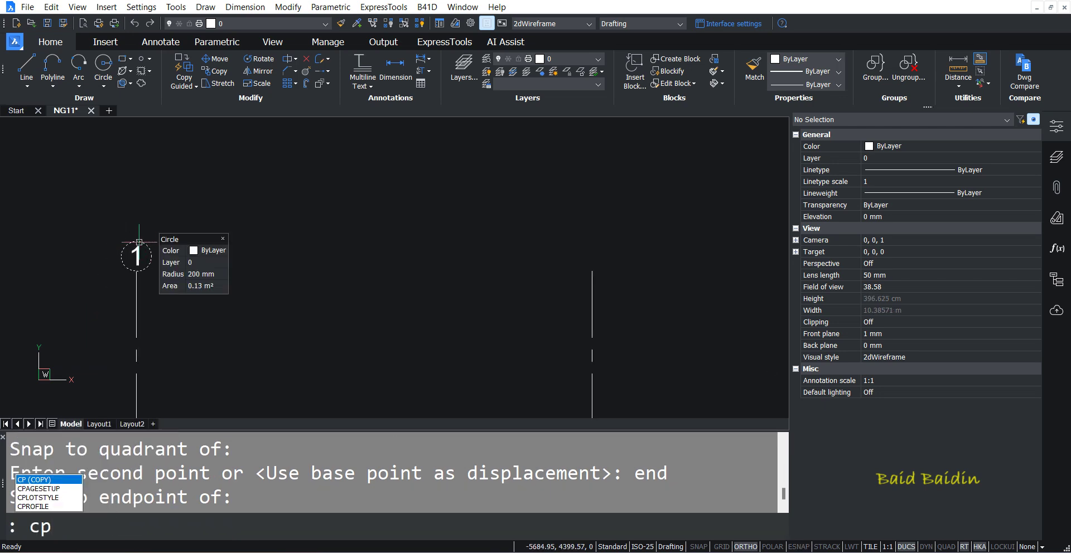
key(Return)
click(159, 226)
click(117, 276)
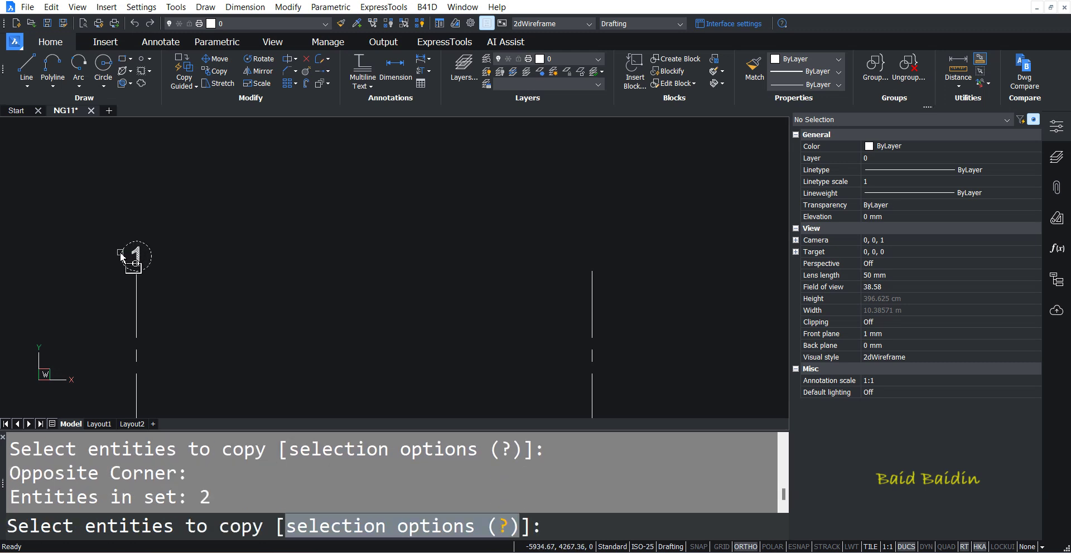
key(Return)
text(end)
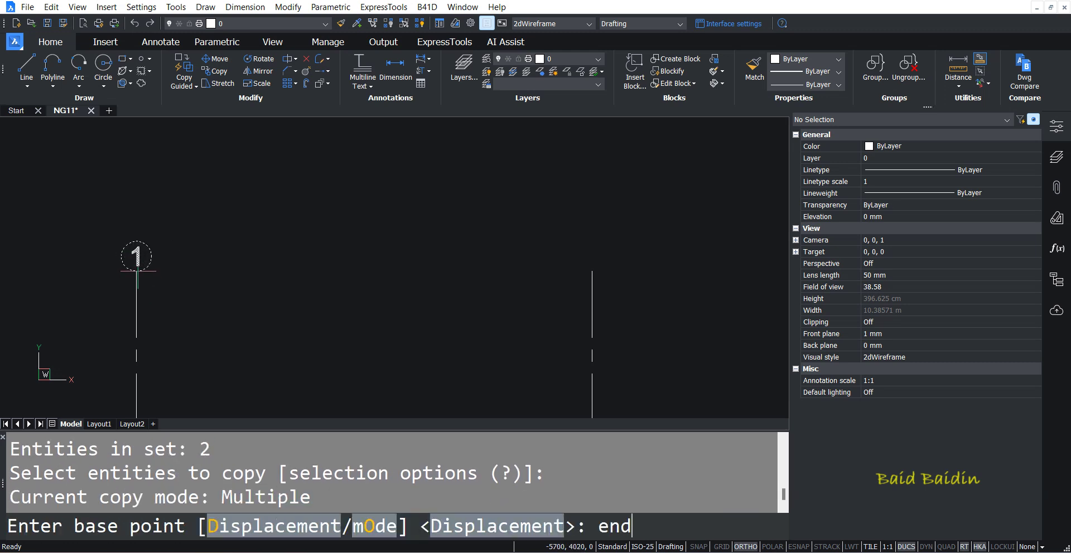
key(Return)
click(136, 272)
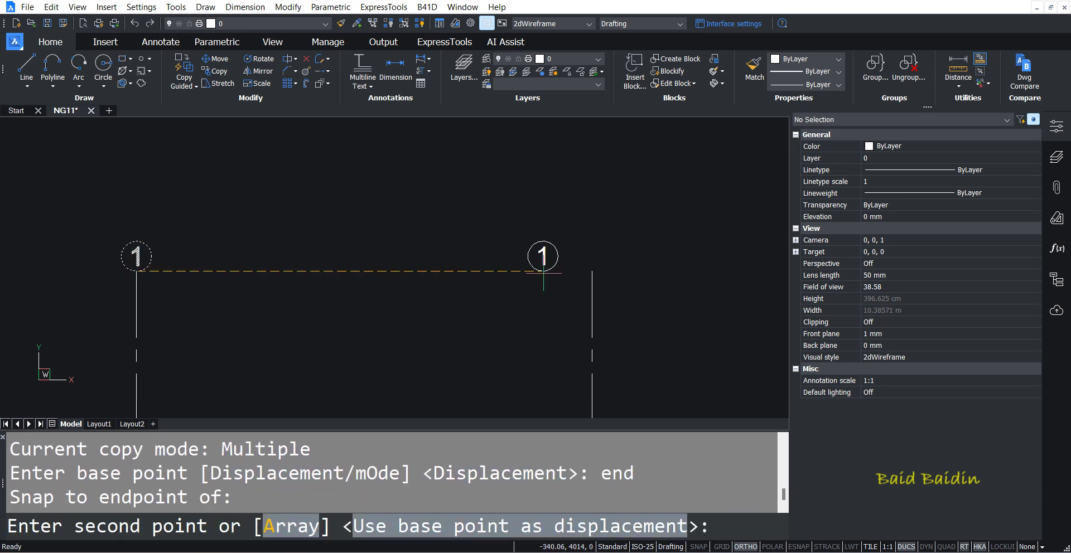
text(end)
key(Return)
scroll(463, 293, down, 3)
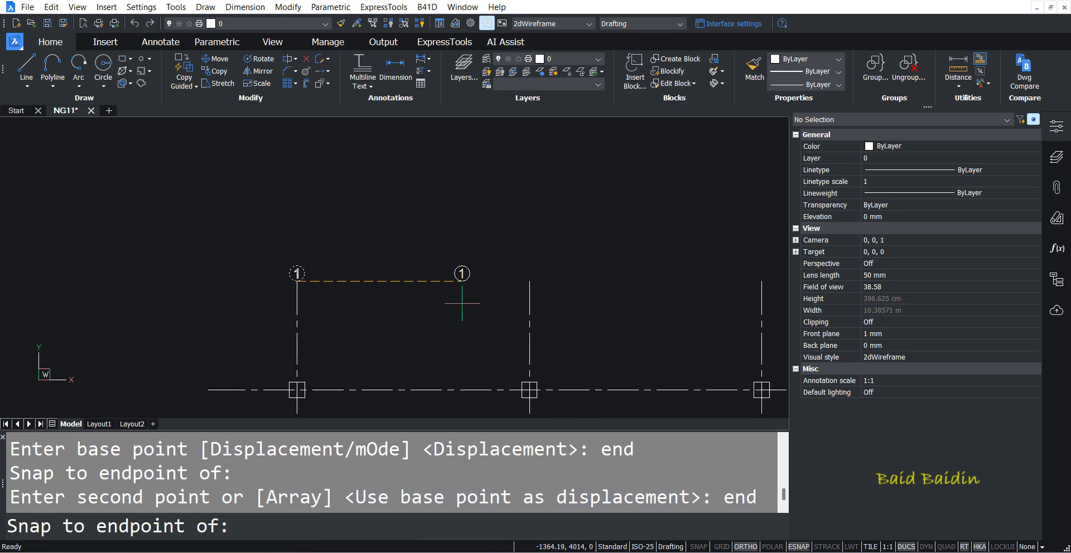
click(529, 281)
Step: Place further copies of the bubble on the upper endpoints of the third and fourth grid lines and finish copying
middle_drag(596, 290, 491, 295)
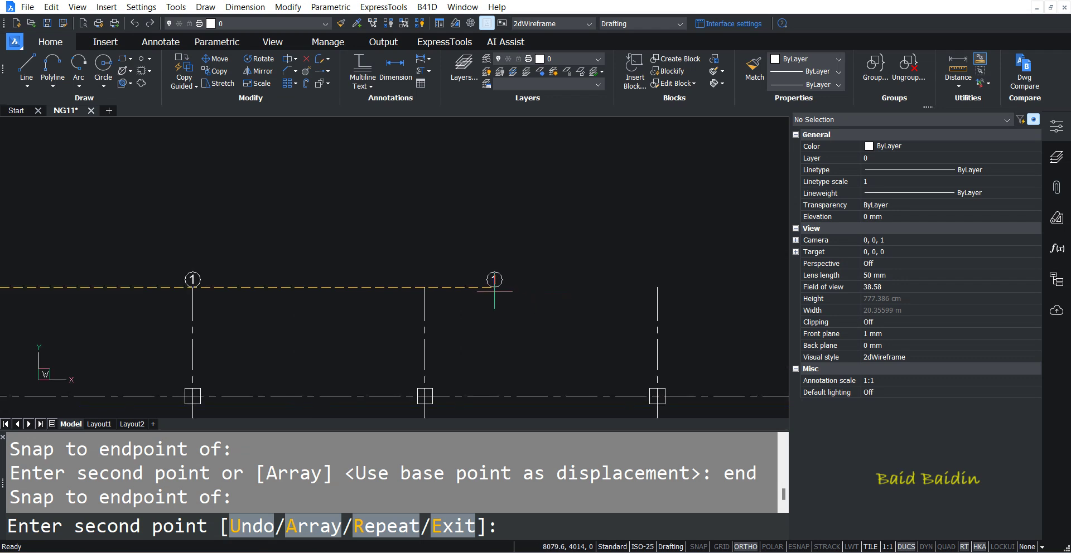
text(end)
key(Return)
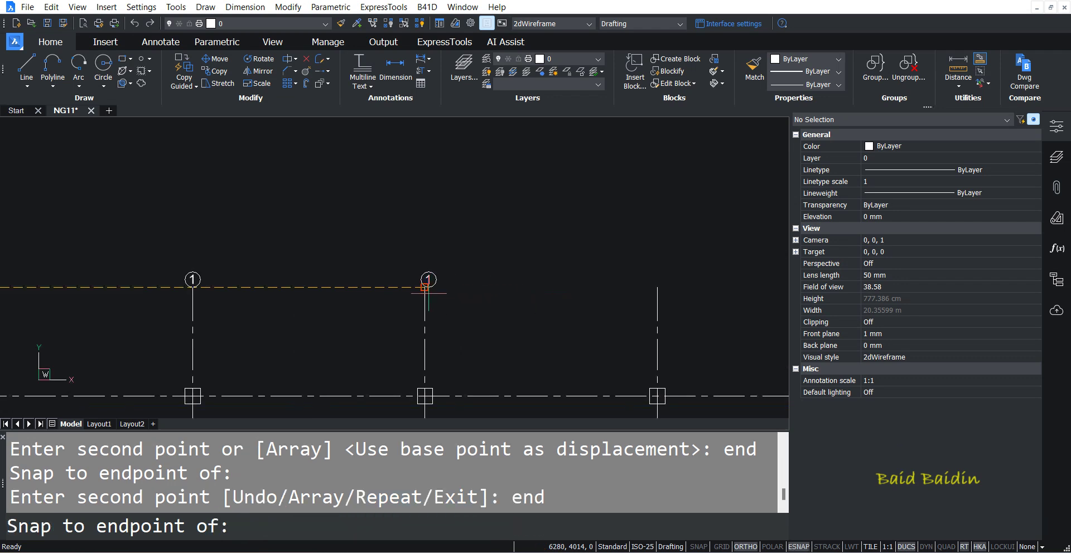
click(425, 288)
text(end)
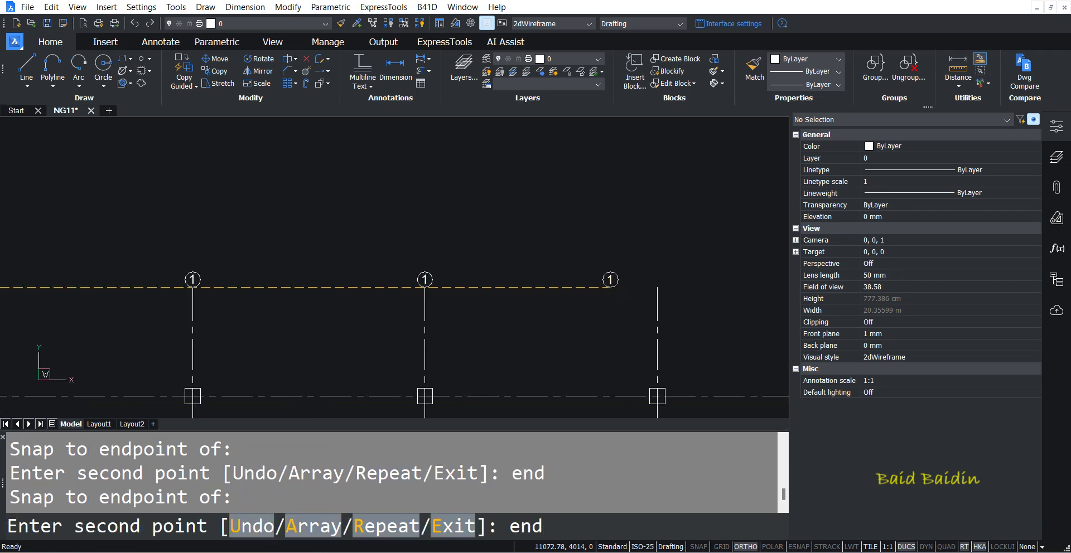
key(Return)
click(657, 287)
key(Return)
scroll(672, 223, down, 2)
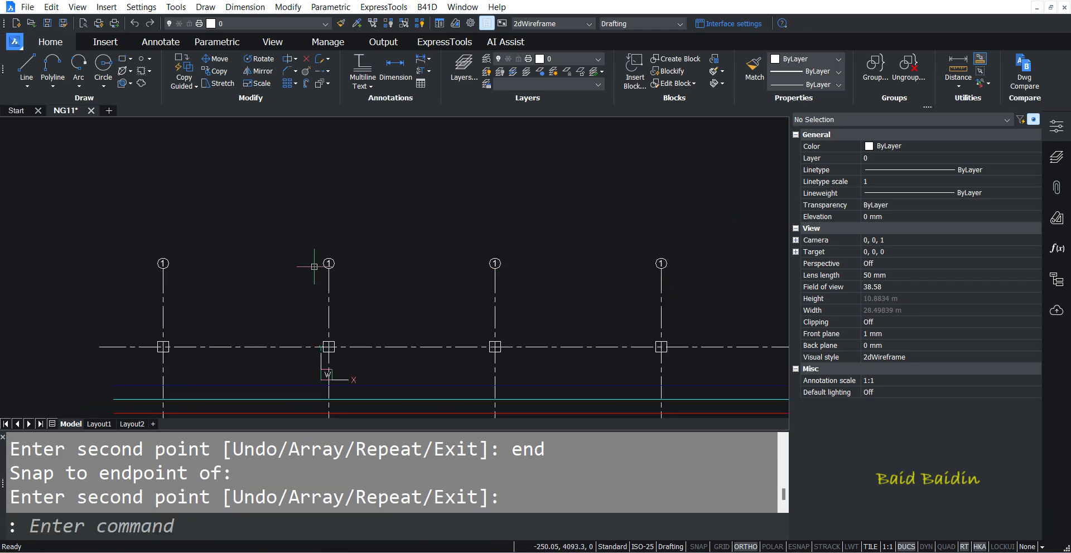
scroll(294, 266, up, 3)
click(361, 260)
click(360, 259)
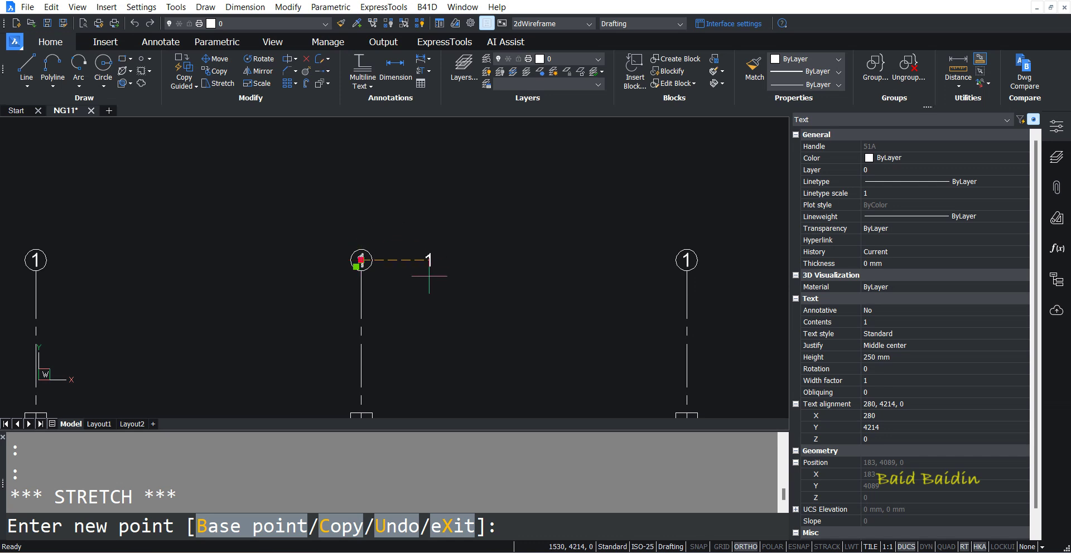
key(Escape)
key(Escape)
Step: Change the number in the second grid bubble to 2
double_click(361, 260)
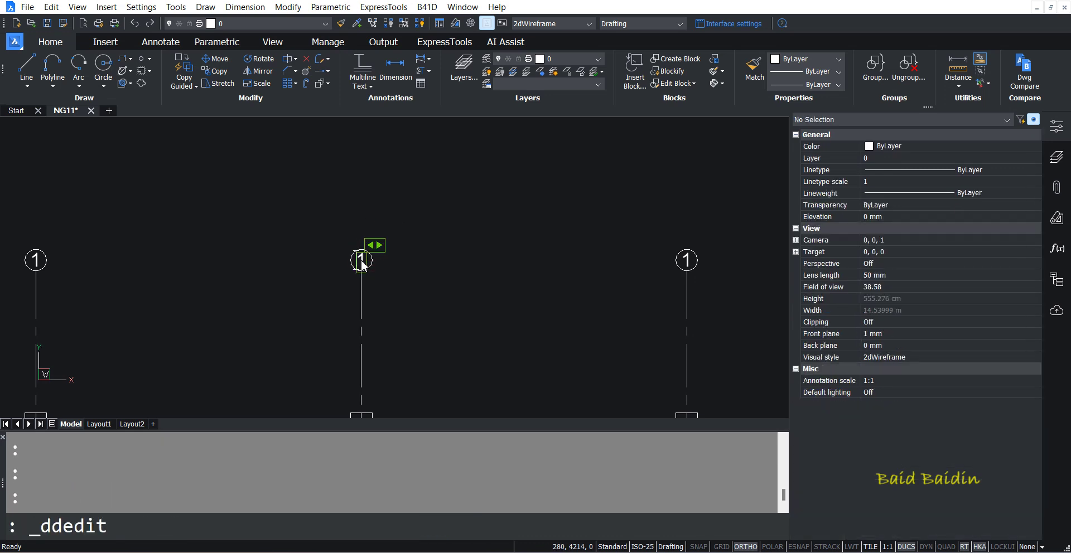
text(12)
key(Return)
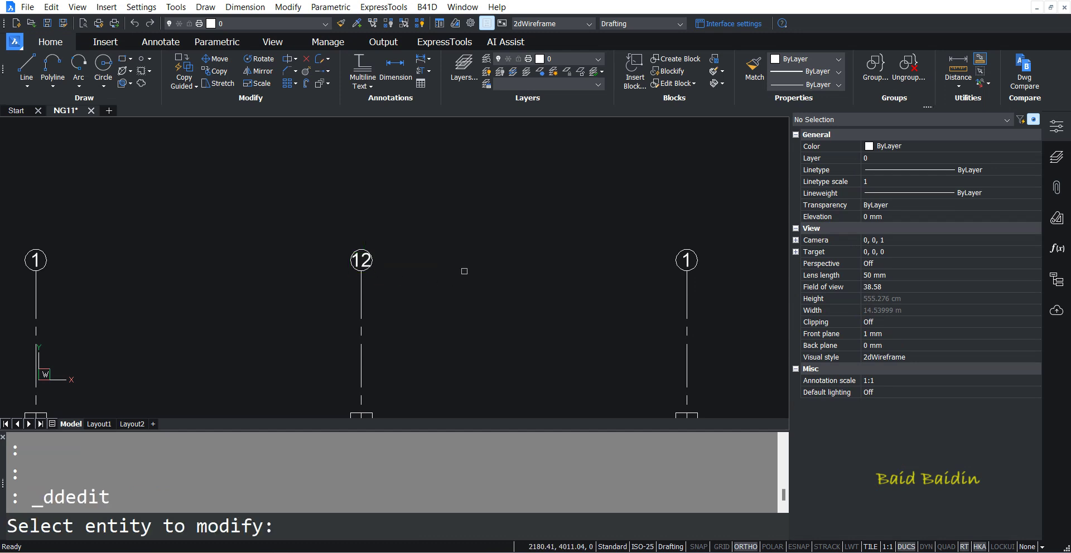
click(360, 263)
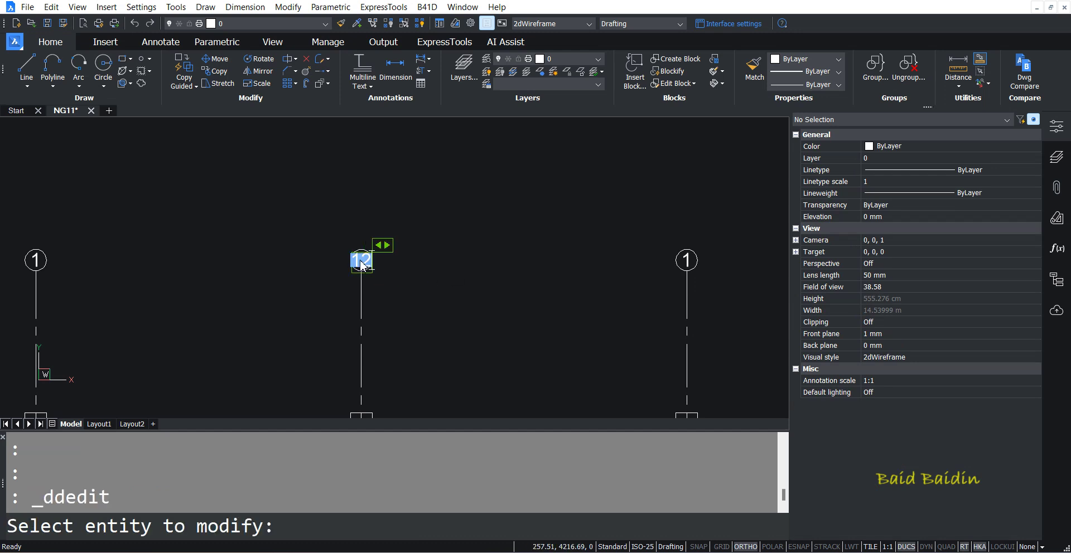
text(2)
key(Return)
Step: Change the number in the third grid bubble to 3
click(688, 262)
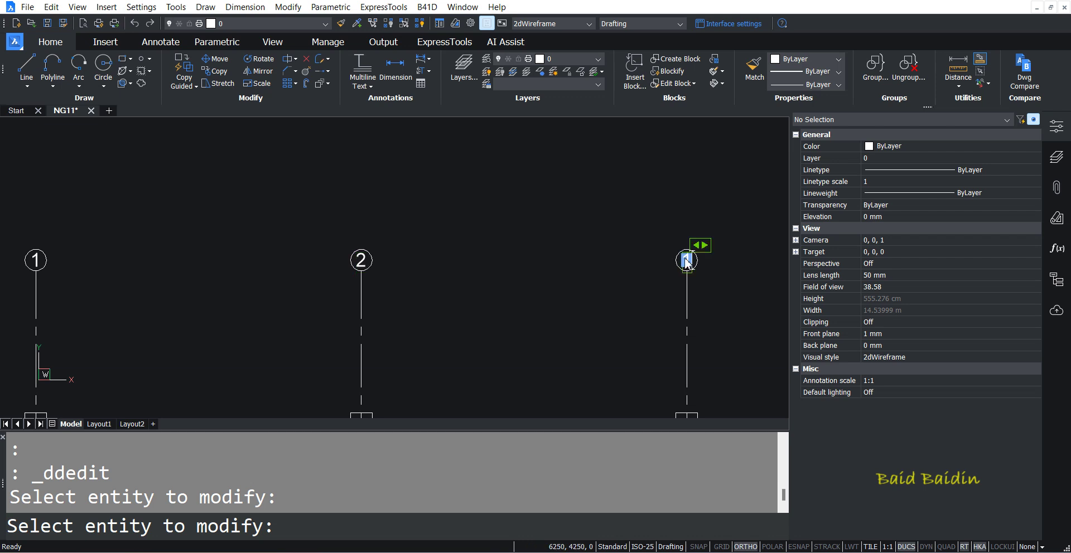
text(3)
key(Return)
Step: Change the number in the fourth grid bubble to 4 and finish text editing
scroll(440, 348, down, 3)
scroll(686, 254, up, 3)
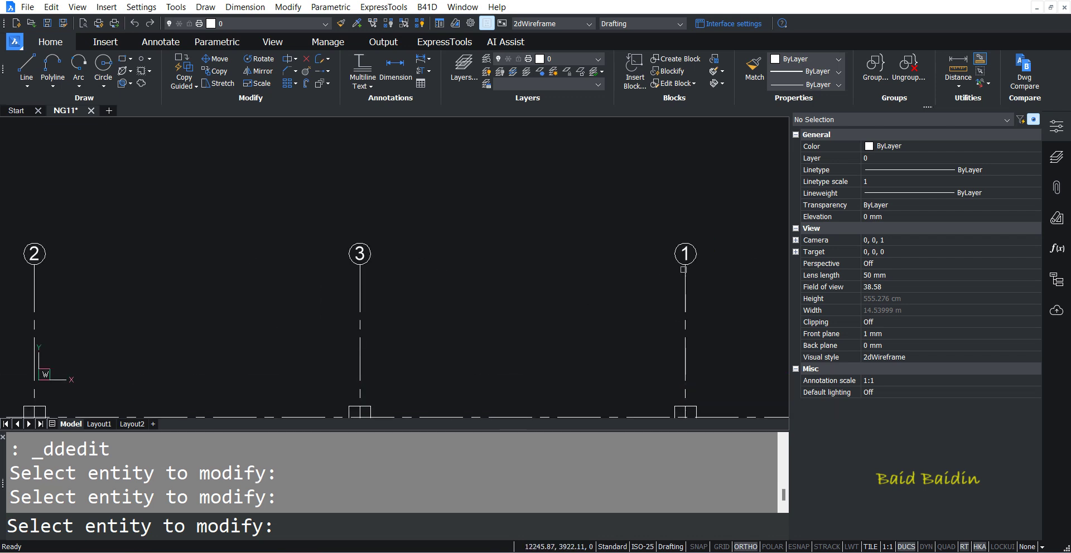
click(685, 255)
text(4)
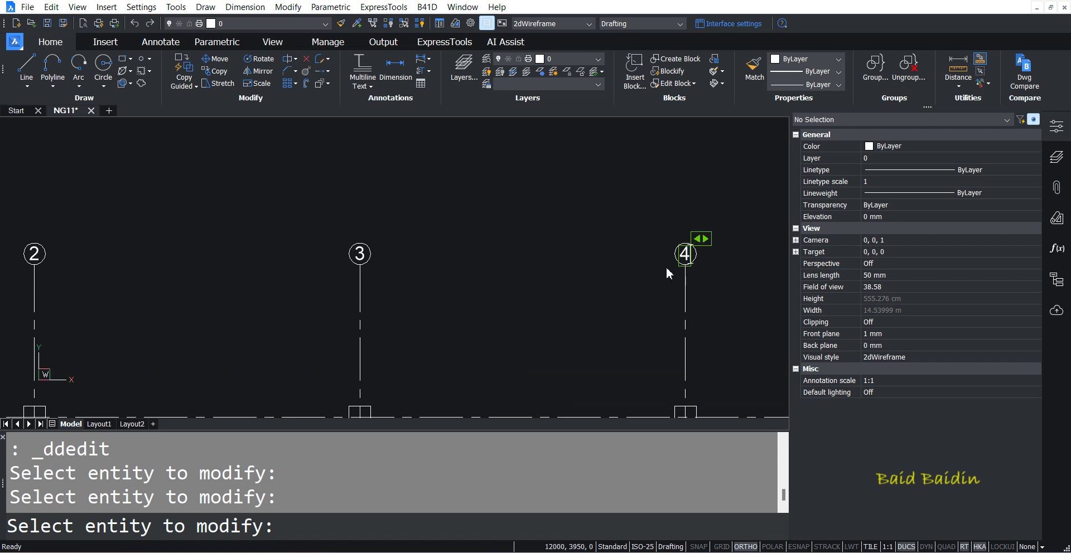
key(Return)
key(Escape)
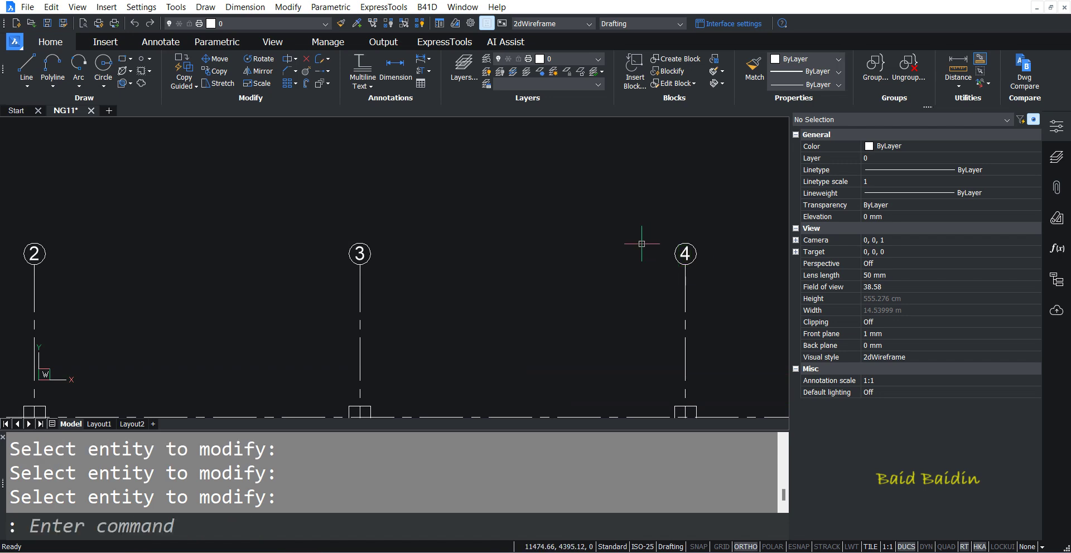
scroll(639, 241, down, 2)
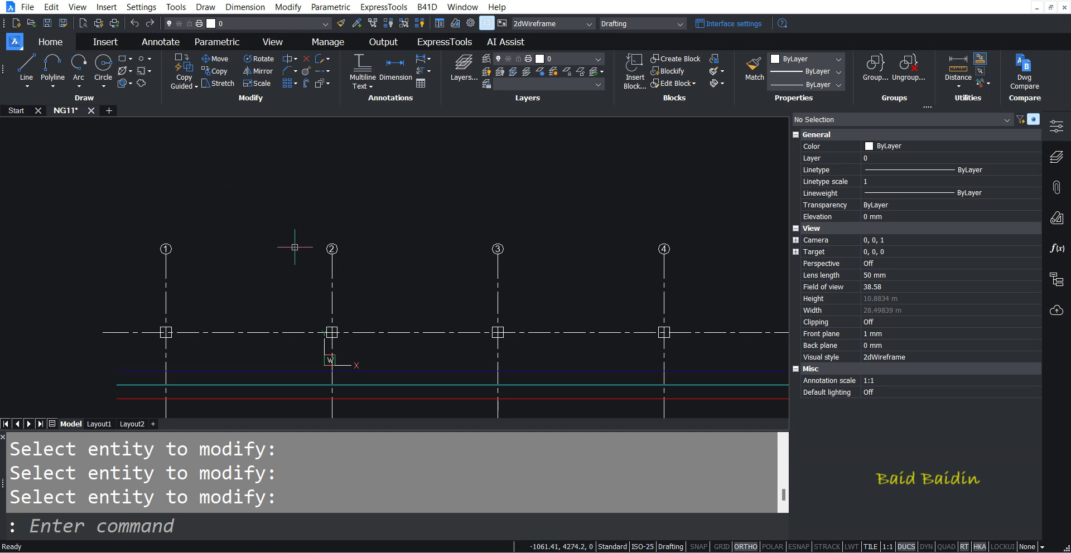
scroll(126, 246, up, 2)
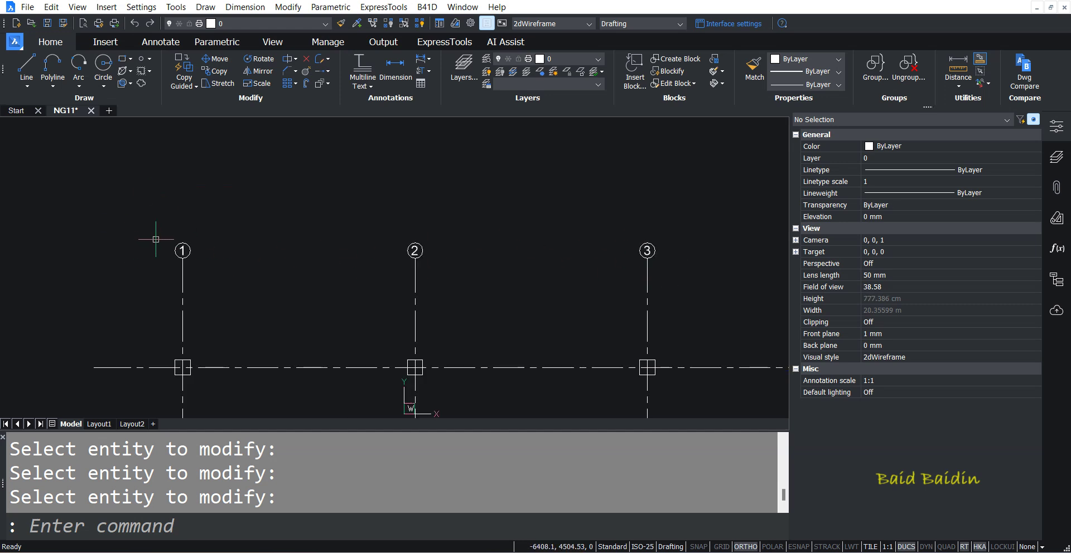
scroll(174, 239, up, 2)
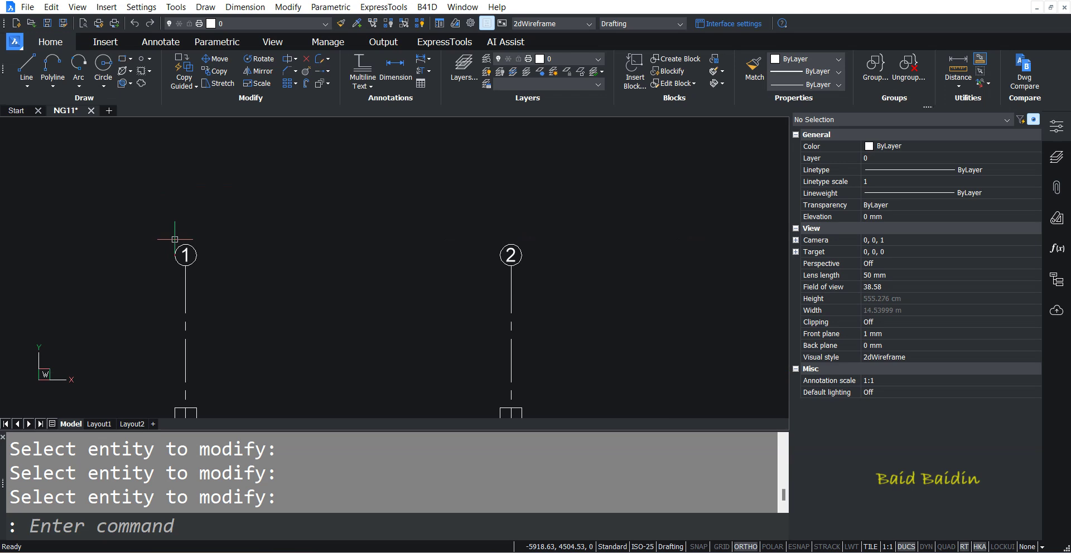
scroll(175, 239, up, 2)
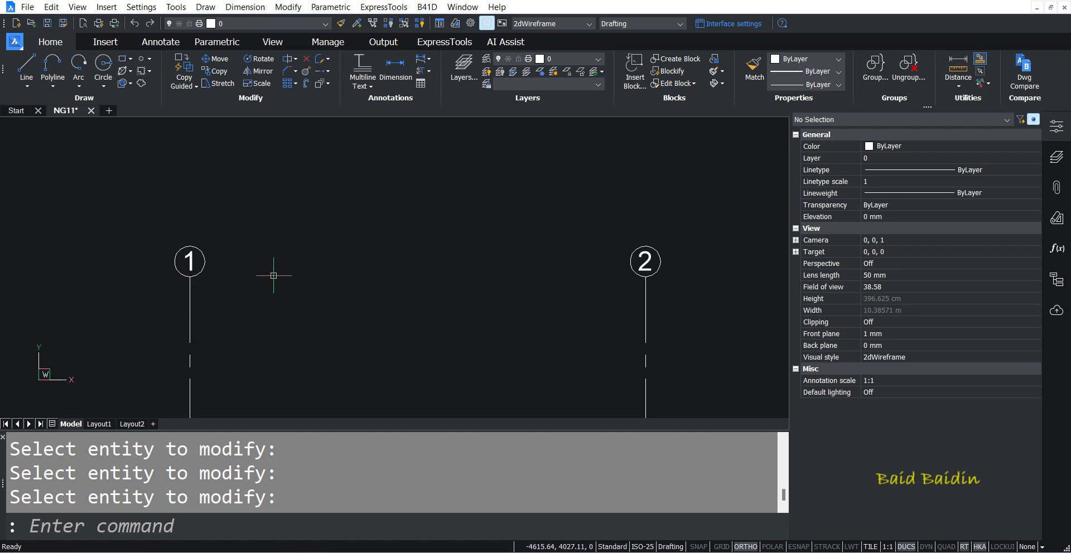
scroll(115, 220, up, 4)
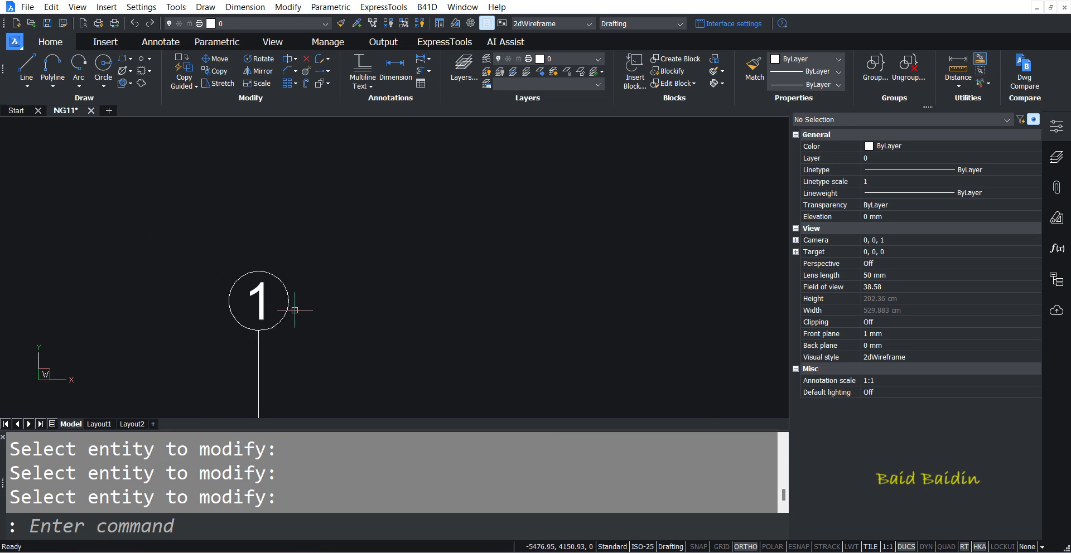
mouse_move(260, 298)
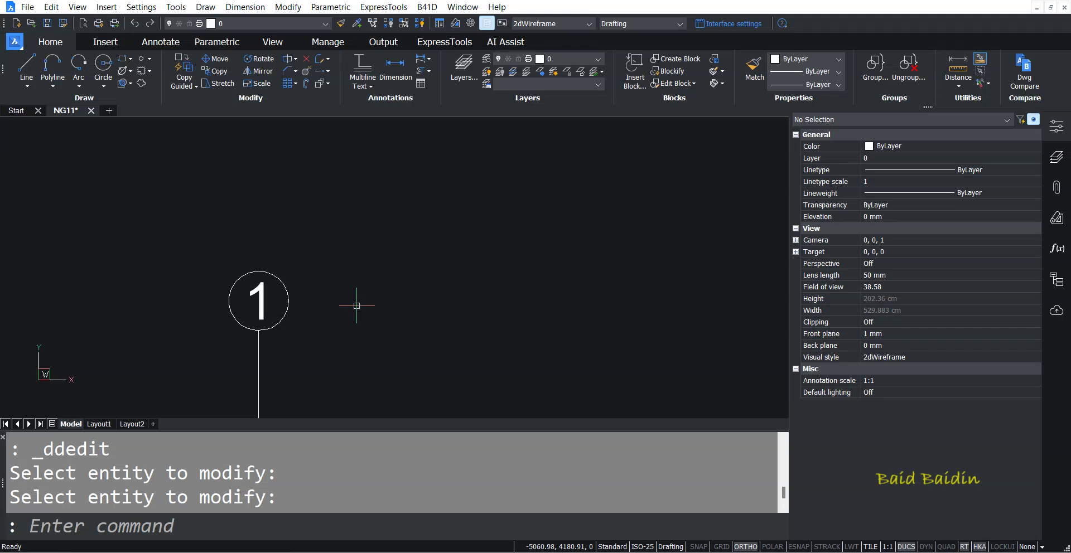
Step: Switch to the BLADE LISP editor and create a new LISP document
text(blade)
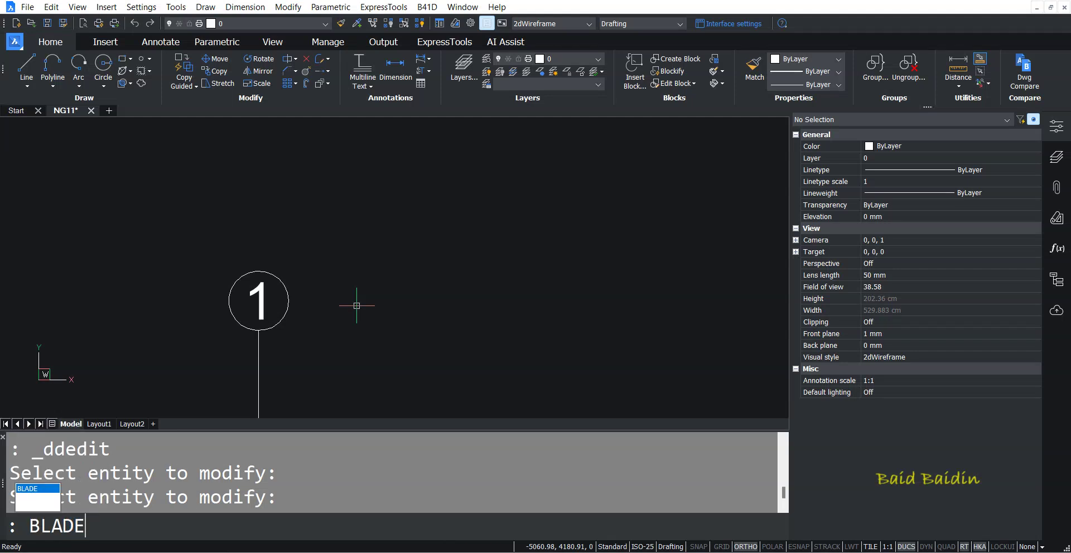
key(Return)
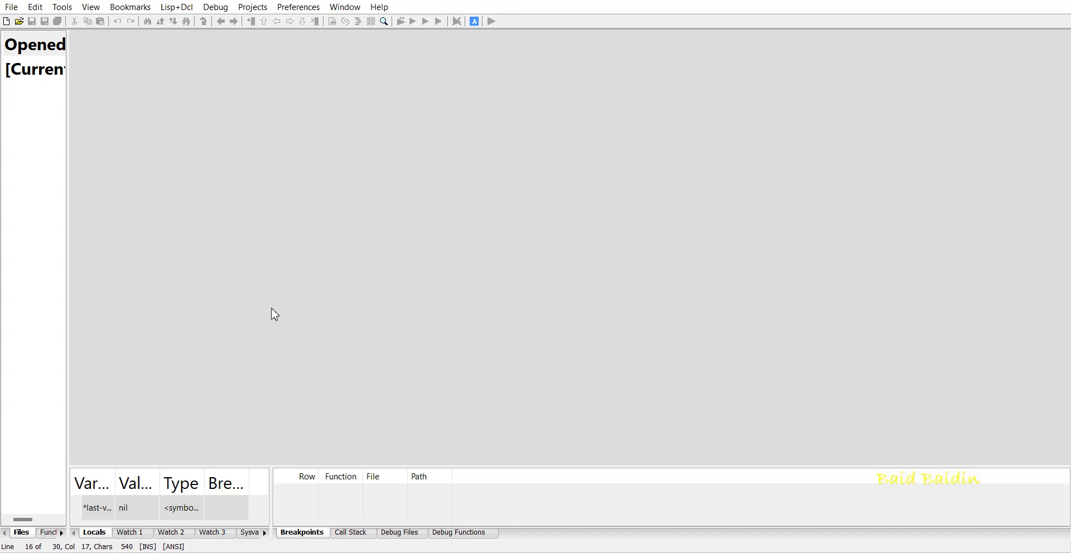
click(6, 21)
click(545, 304)
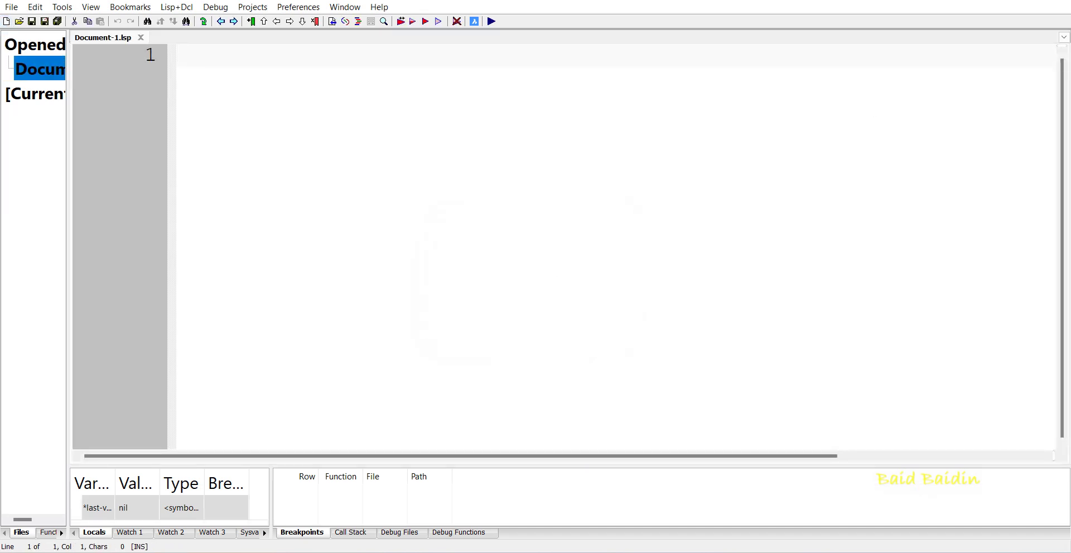
Step: Write a defun expression for the command c:bbgridx with an empty argument list in the new document
click(676, 296)
text(())
key(Left)
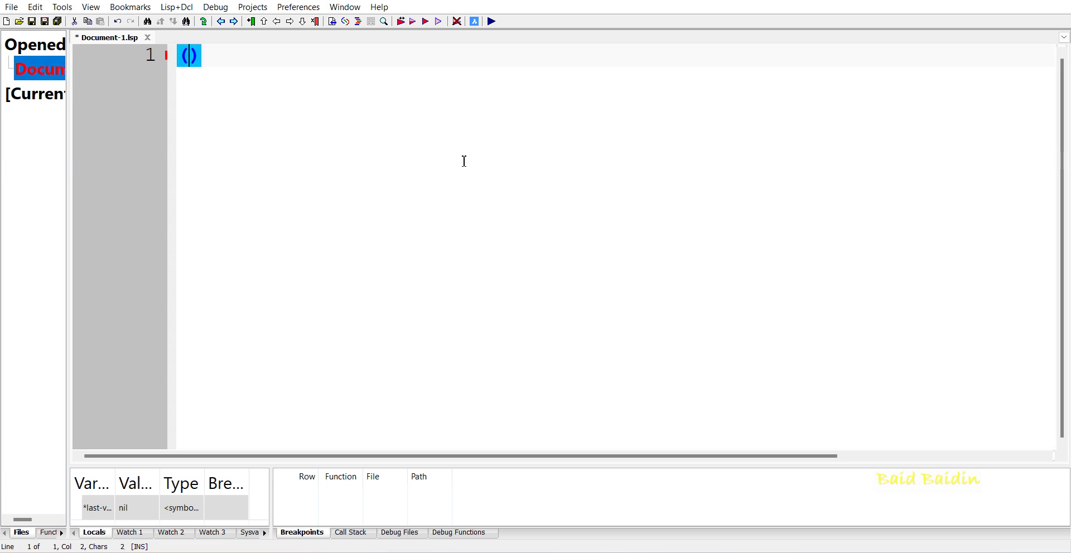
text(s)
key(BackSpace)
text(defun )
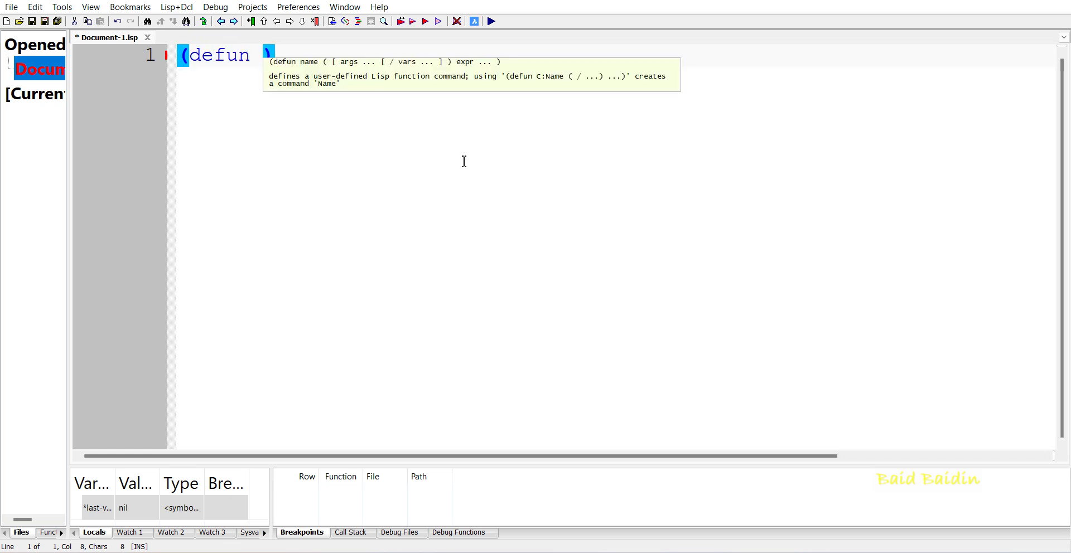
text(c:)
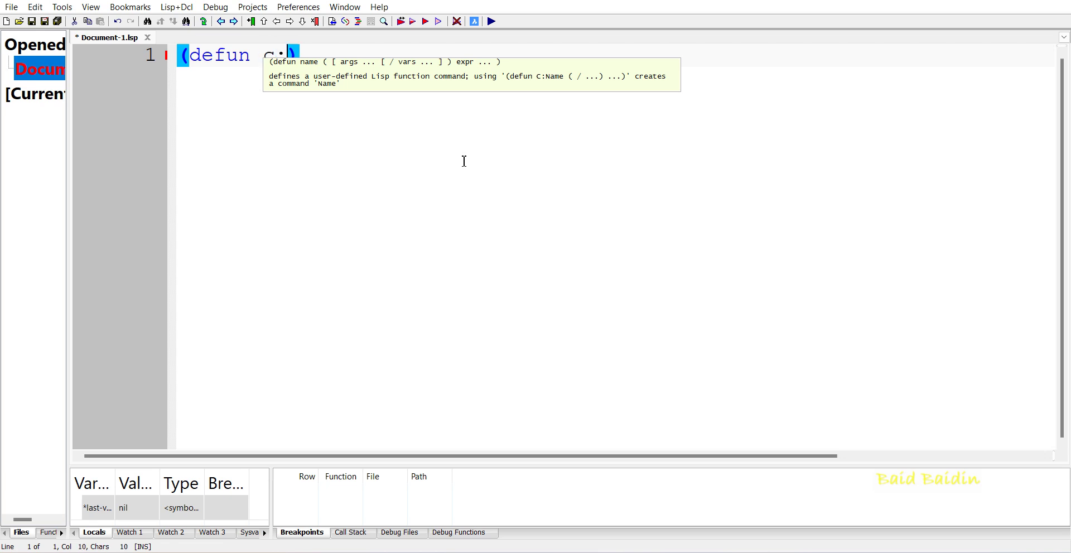
text(bbgr)
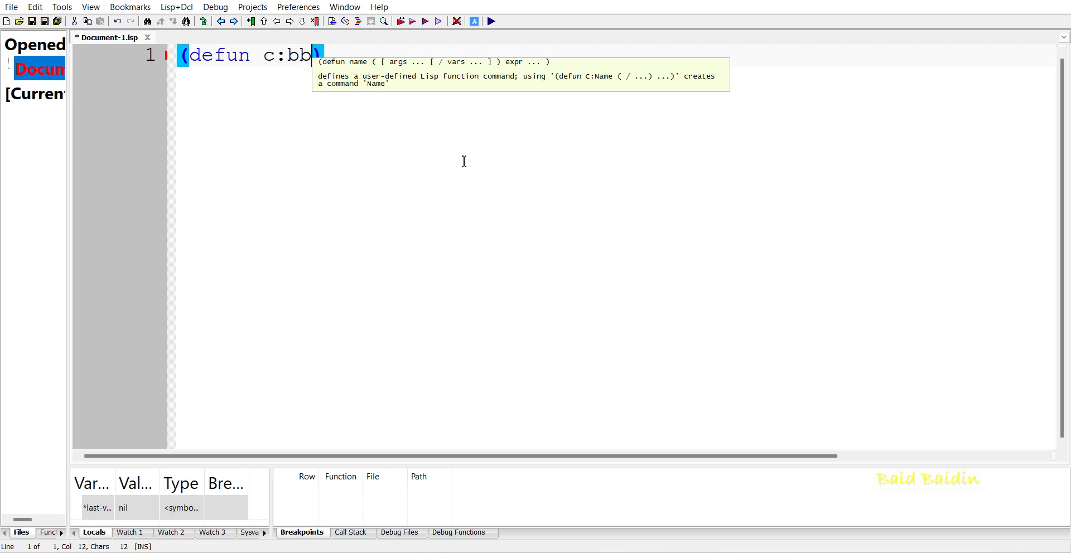
text(id)
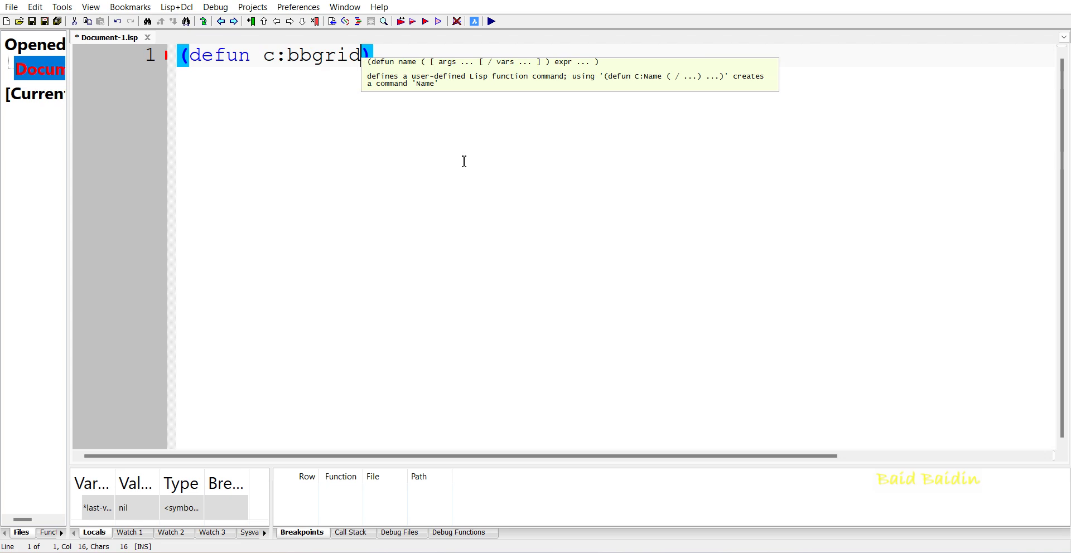
text(x())
Step: Insert the " / " local-variable separator in the argument list and add an empty body line above the closing parenthesis
key(Left)
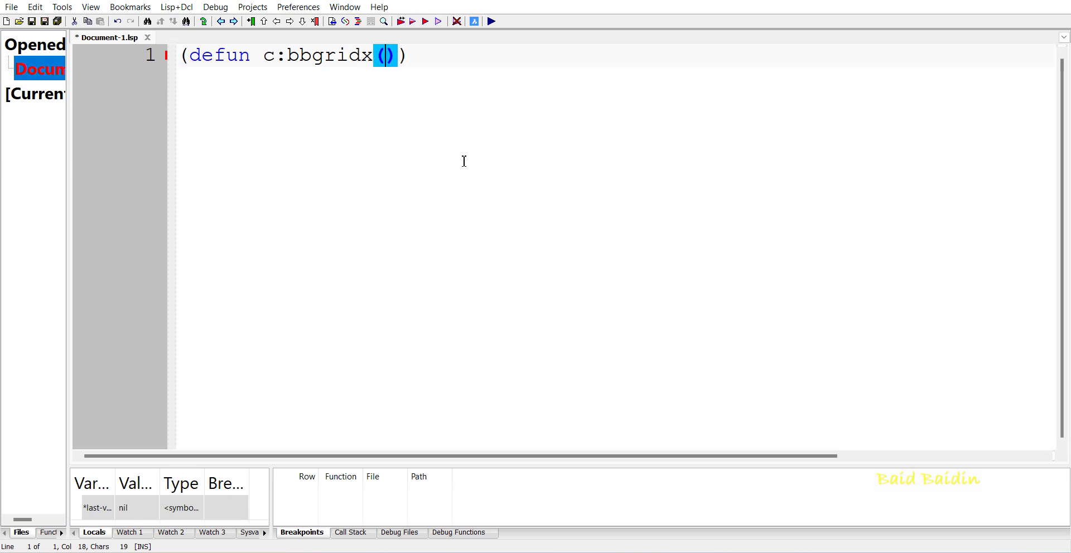
text(/)
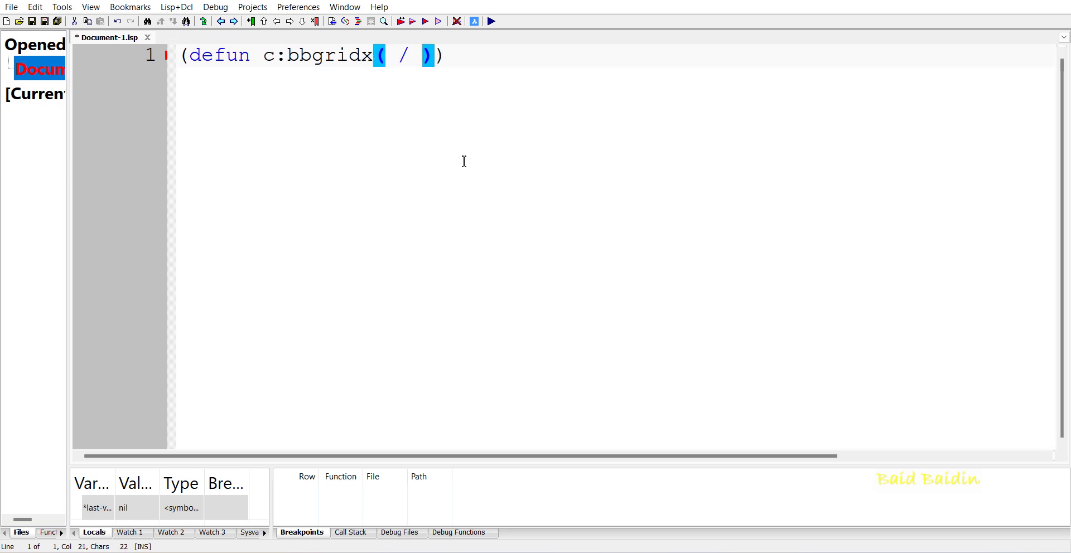
key(Right)
key(Return)
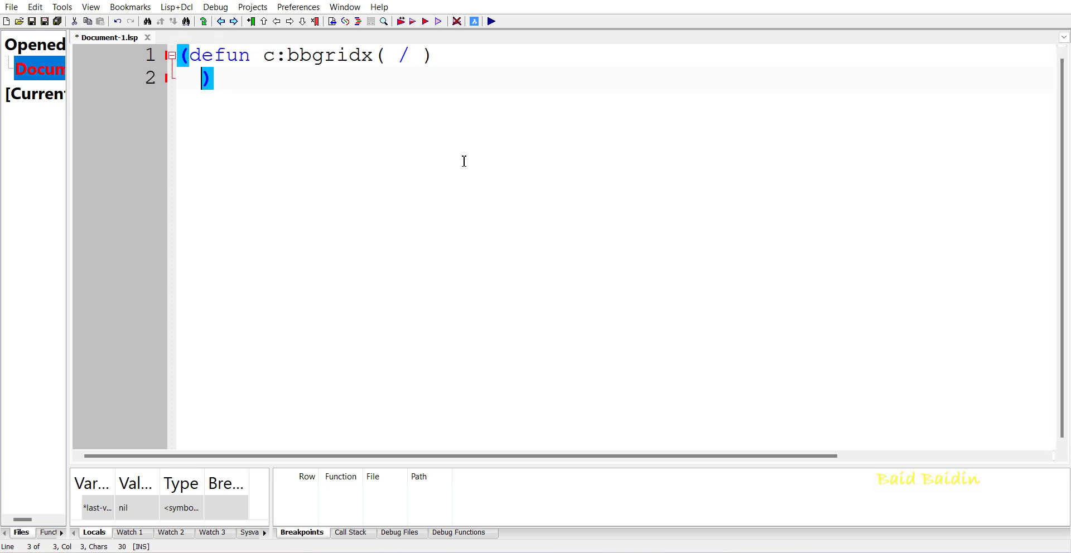
key(Return)
key(Up)
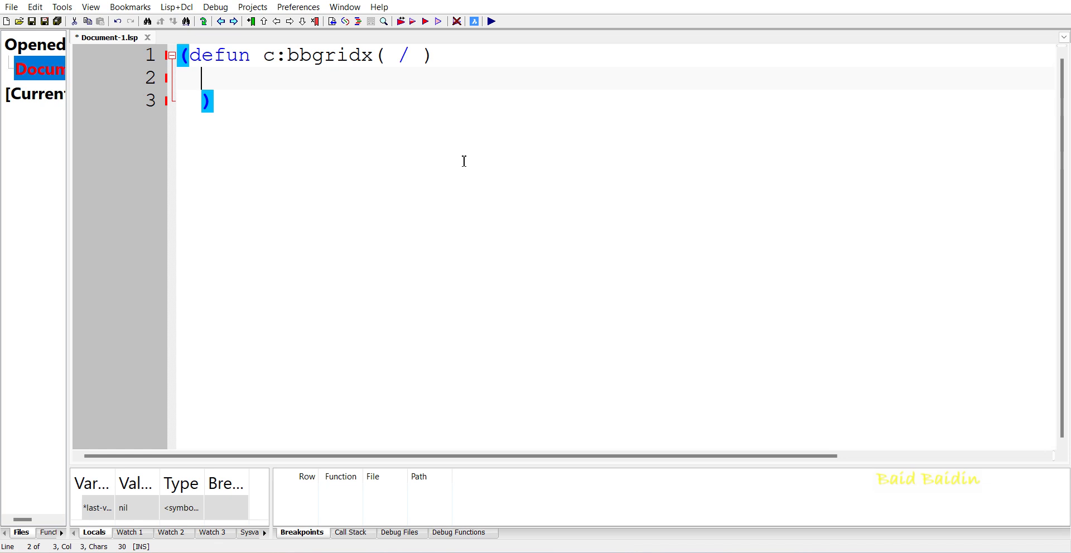
Step: Write a setq statement in the function body that assigns the Osmode system variable, read with getvar, to oldos
text(()
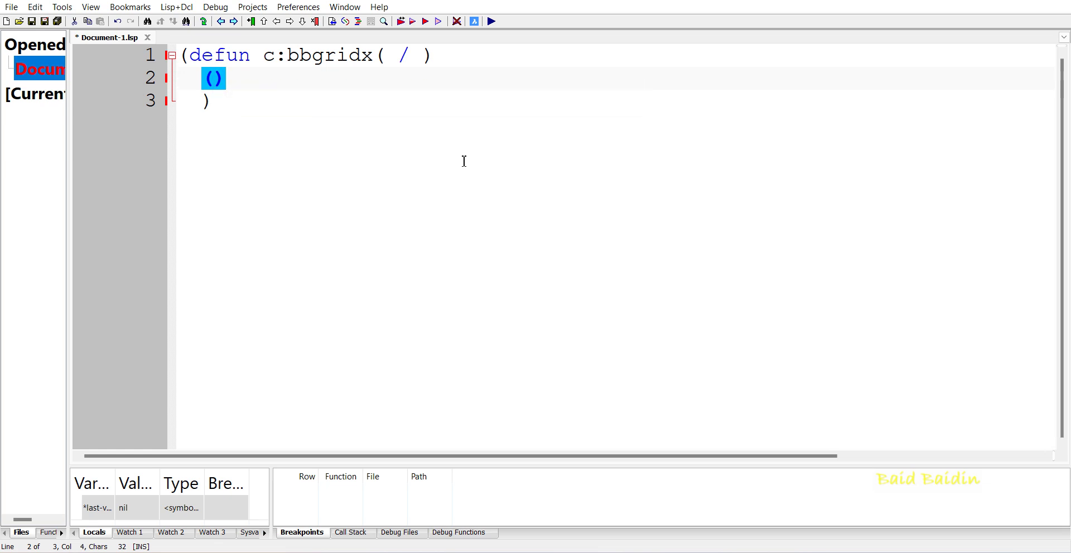
text(setq )
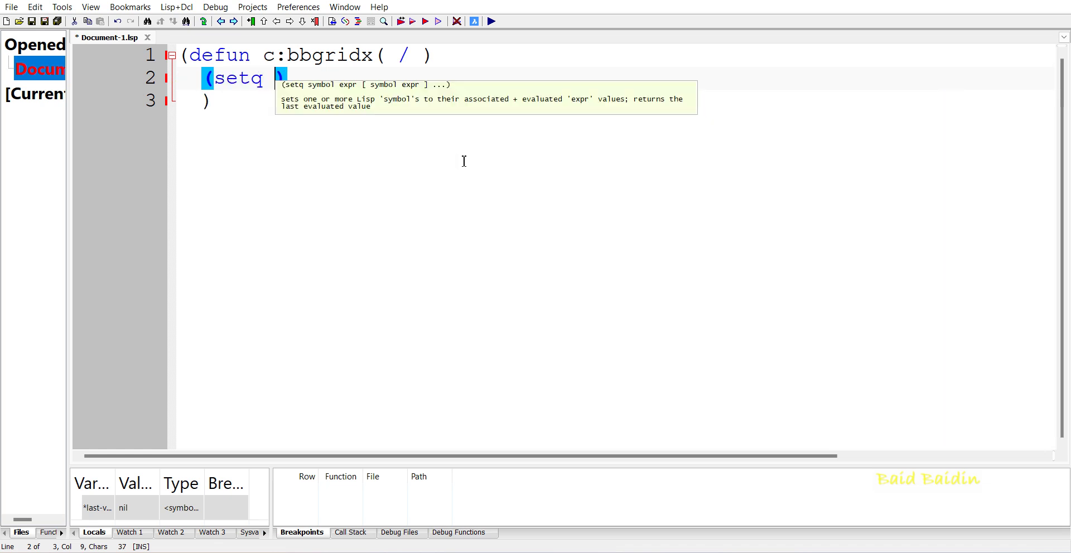
text(oldos )
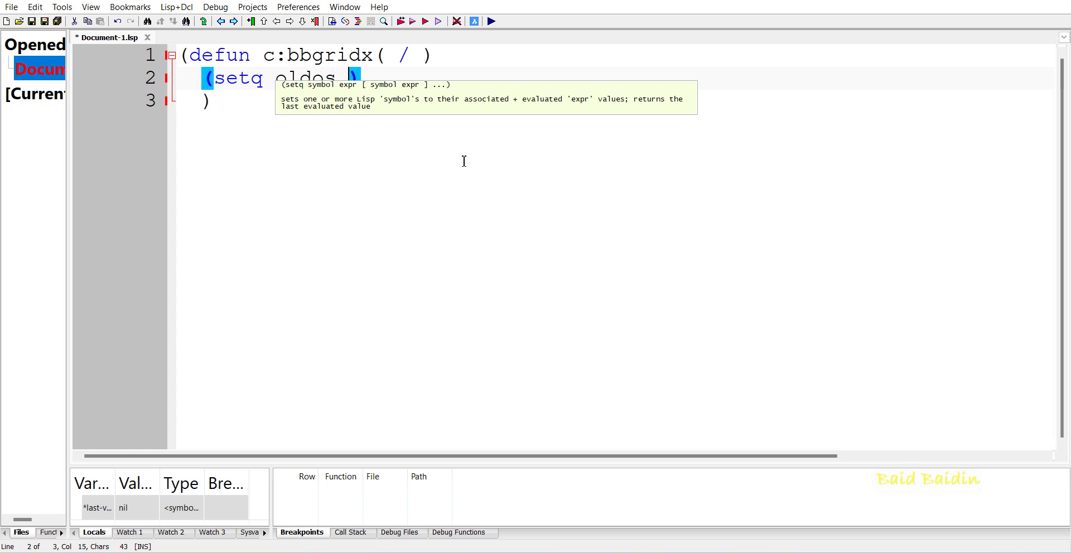
text(()
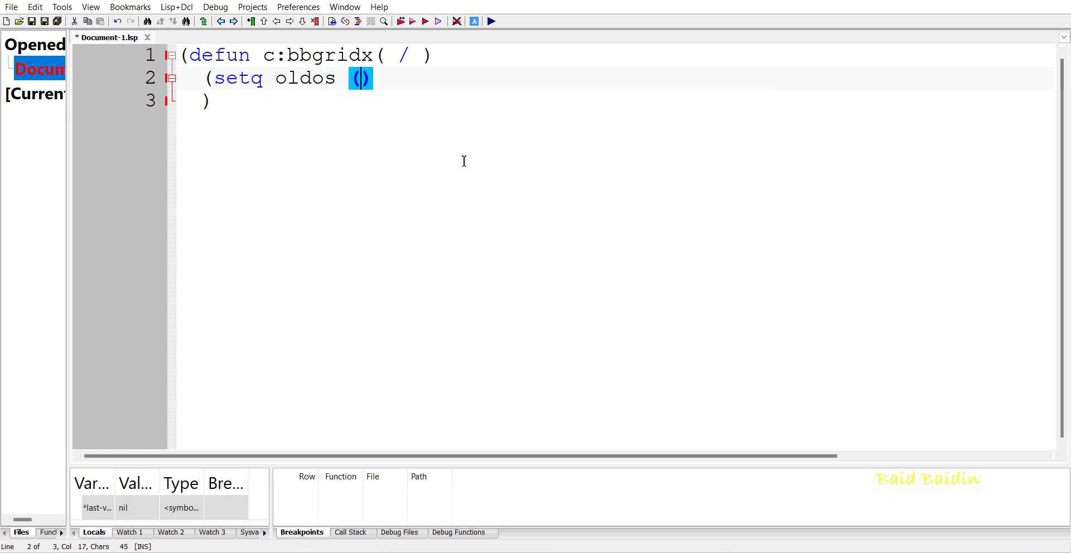
text(getvar )
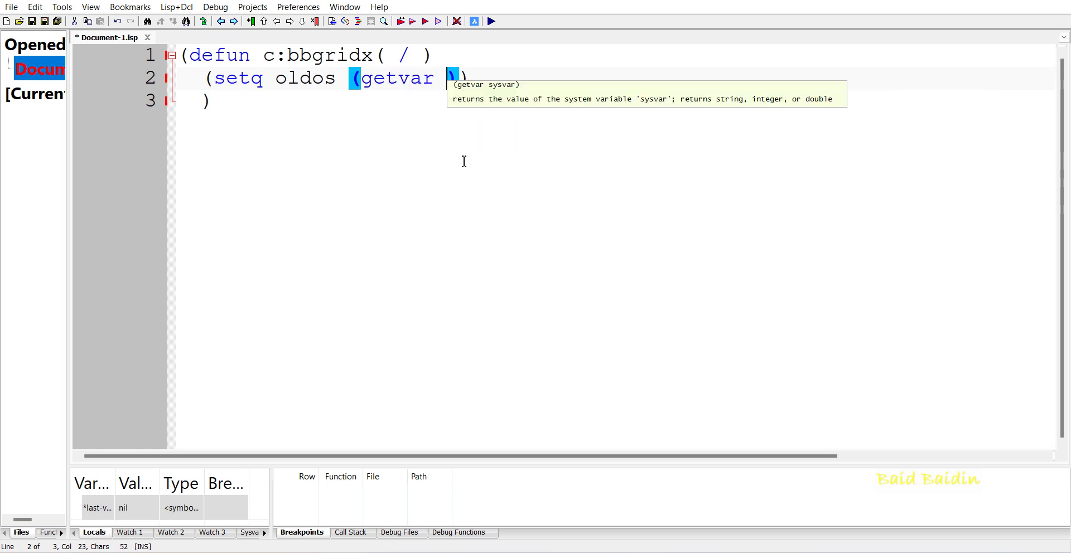
text("")
key(Left)
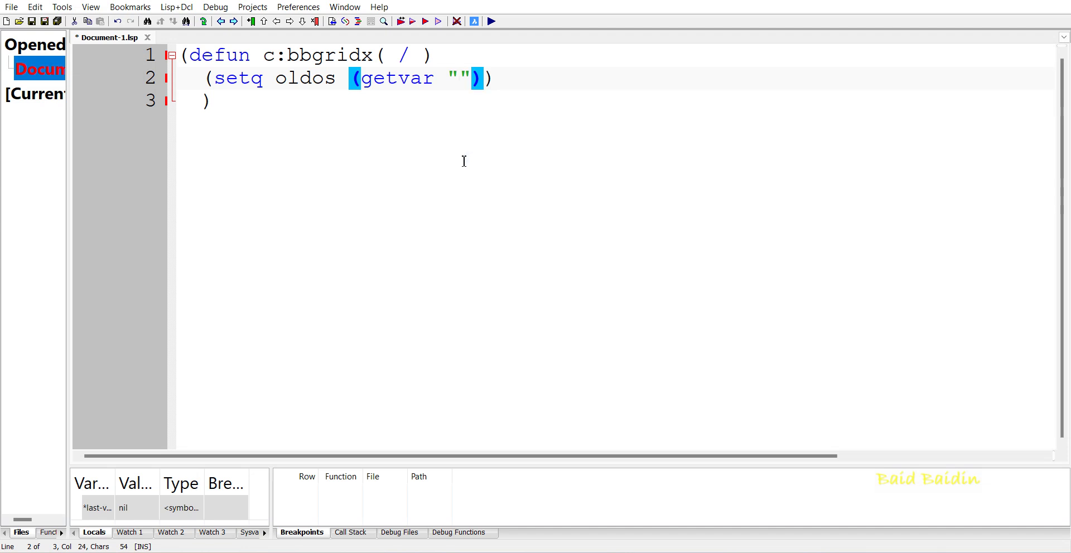
text(Os)
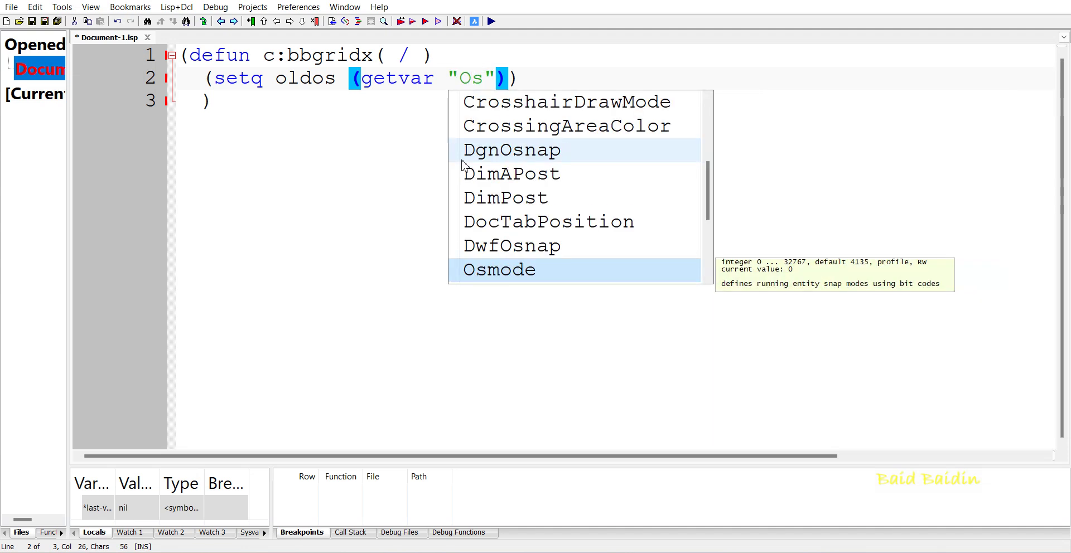